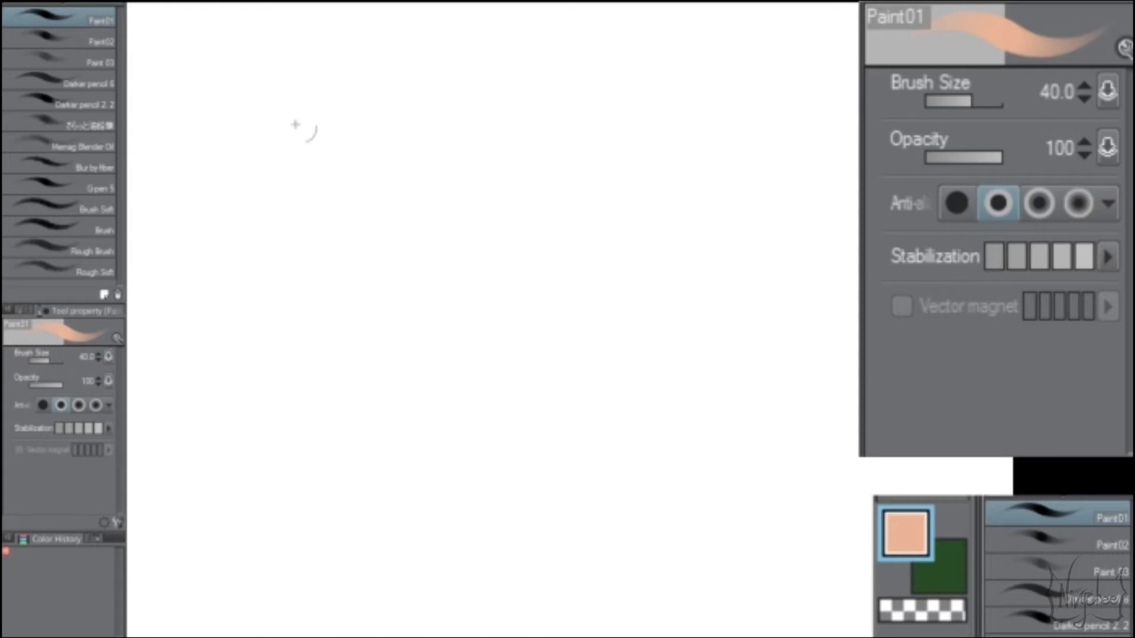
# Step: Check the Paint01 brush's pen-pressure opacity curve and paint three tapering vertical peach strokes near the canvas's left edge
pyautogui.moveTo(230, 102); pyautogui.dragTo(222, 114)
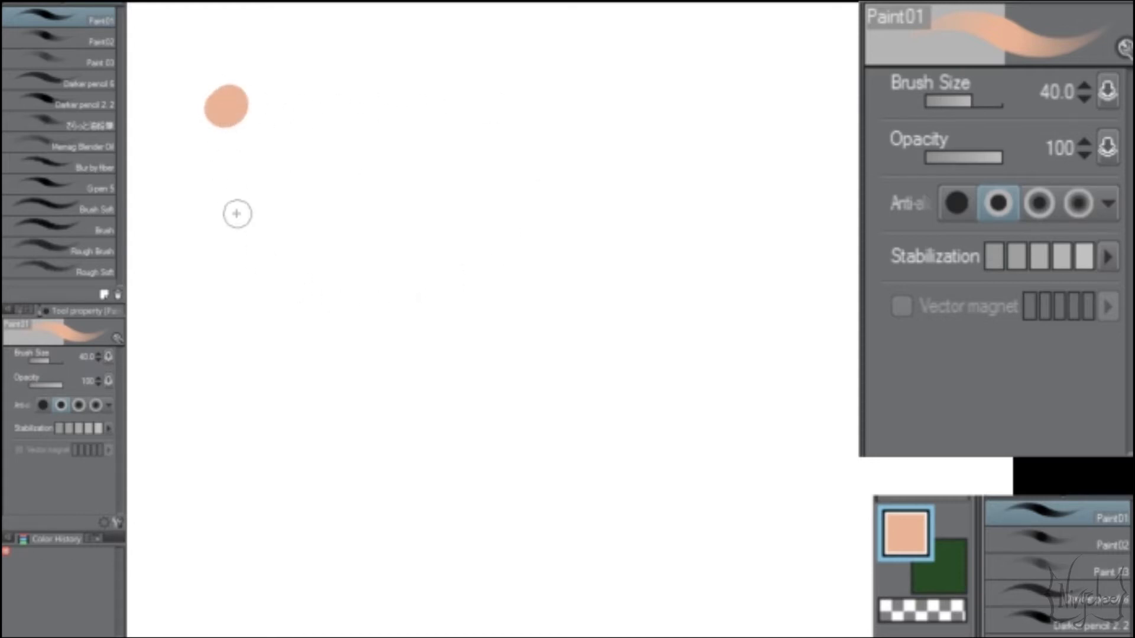
pyautogui.hotkey('ctrl', 'z')
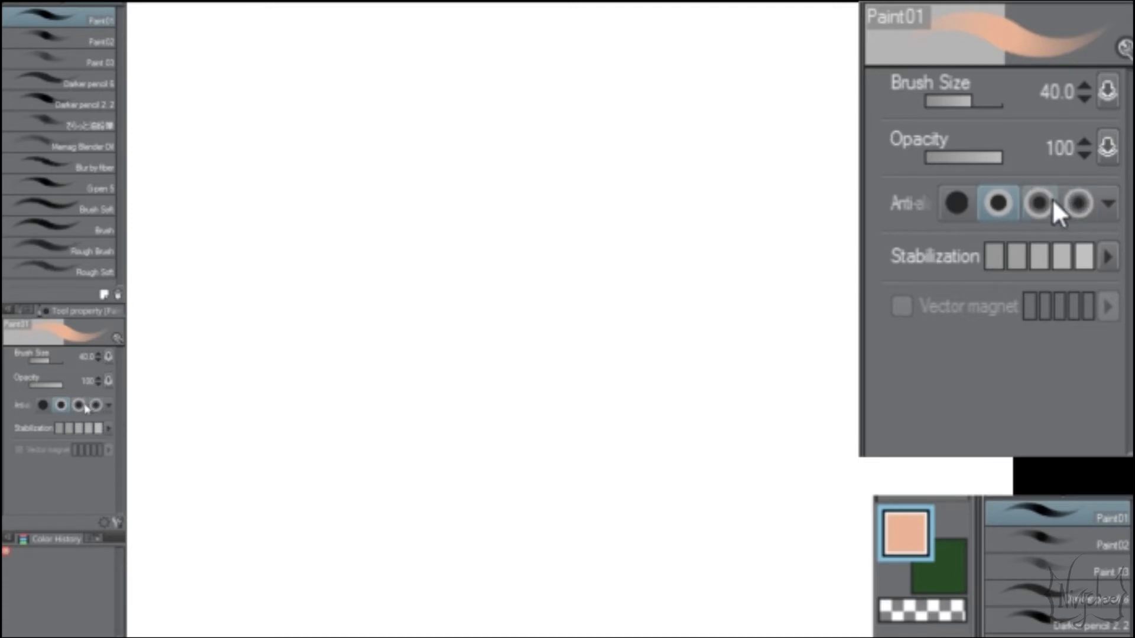
pyautogui.click(109, 380)
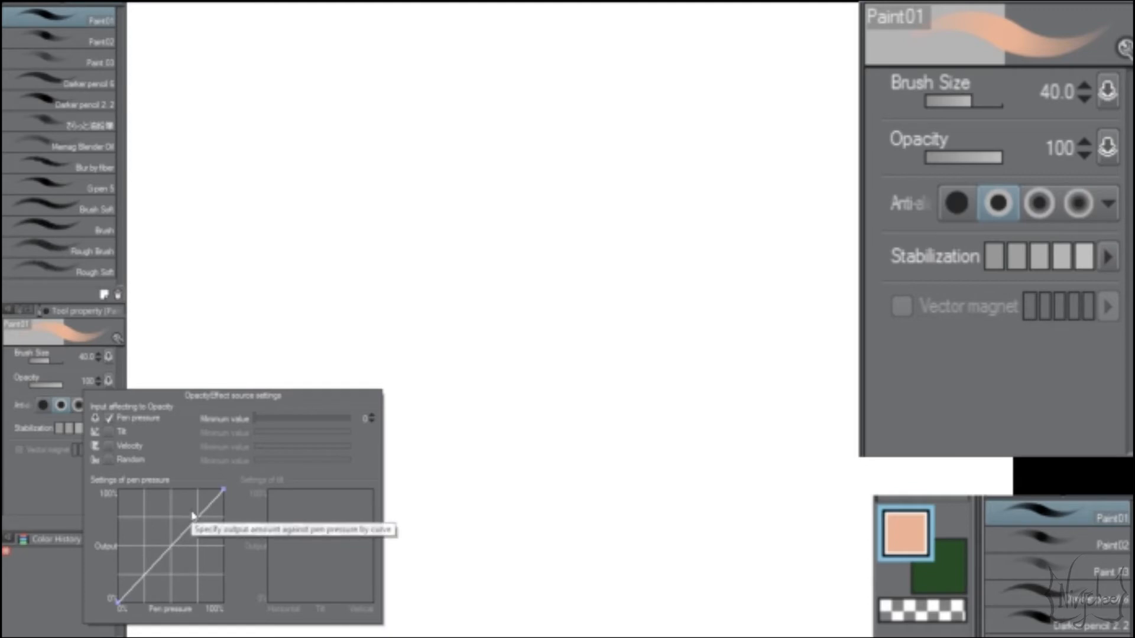
pyautogui.press('Escape')
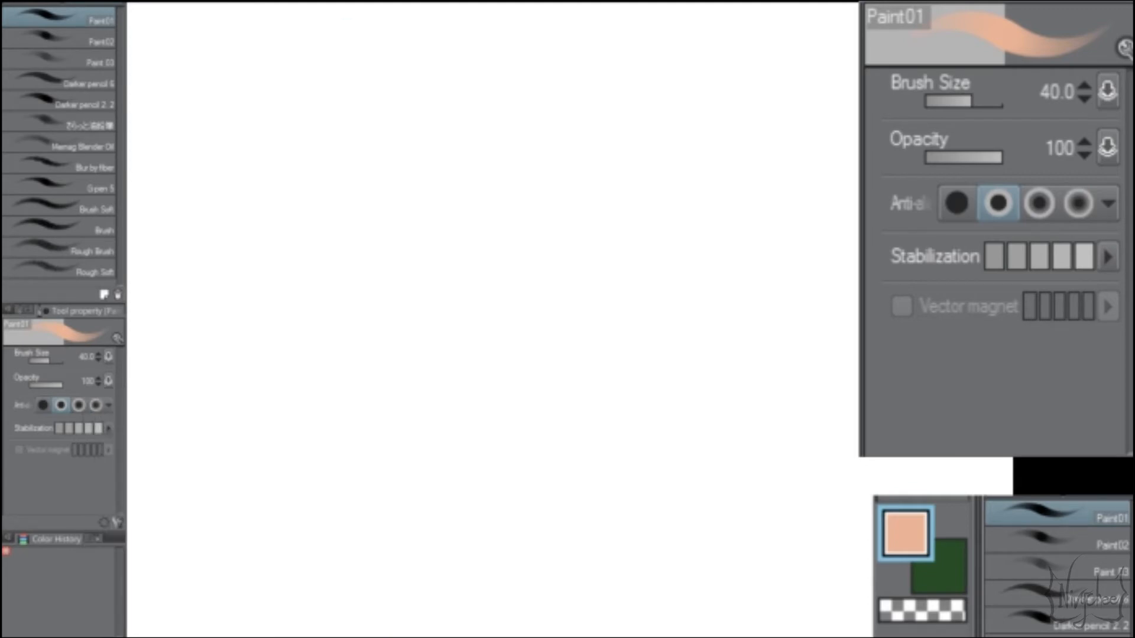
pyautogui.moveTo(200, 44)
pyautogui.mouseDown()
pyautogui.moveTo(204, 279)
pyautogui.moveTo(222, 300)
pyautogui.mouseUp()
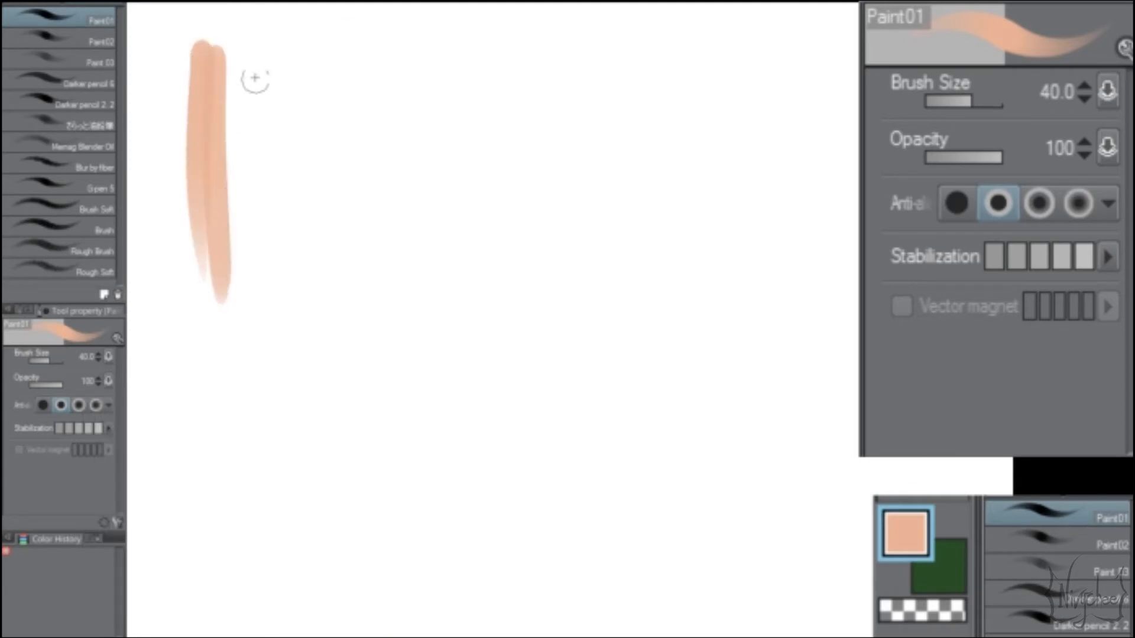
pyautogui.moveTo(255, 77); pyautogui.dragTo(269, 394)
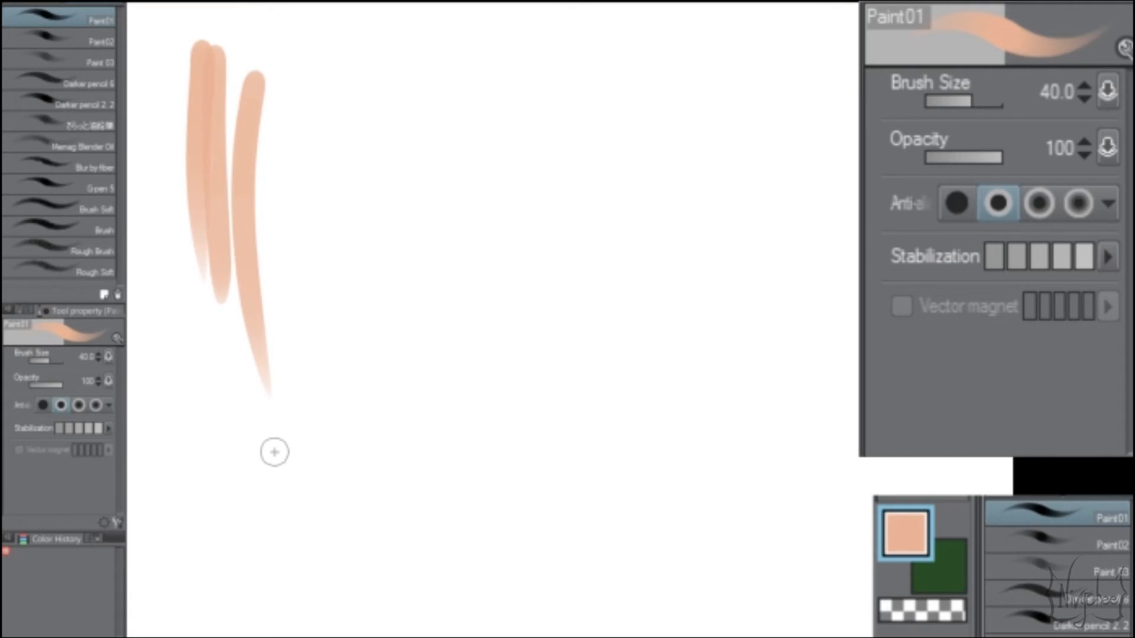
# Step: Try peach strokes with the Inker 01 and Inker 06 brushes beside the Paint01 strokes for comparison
pyautogui.press('p')
pyautogui.moveTo(331, 68); pyautogui.dragTo(324, 320)
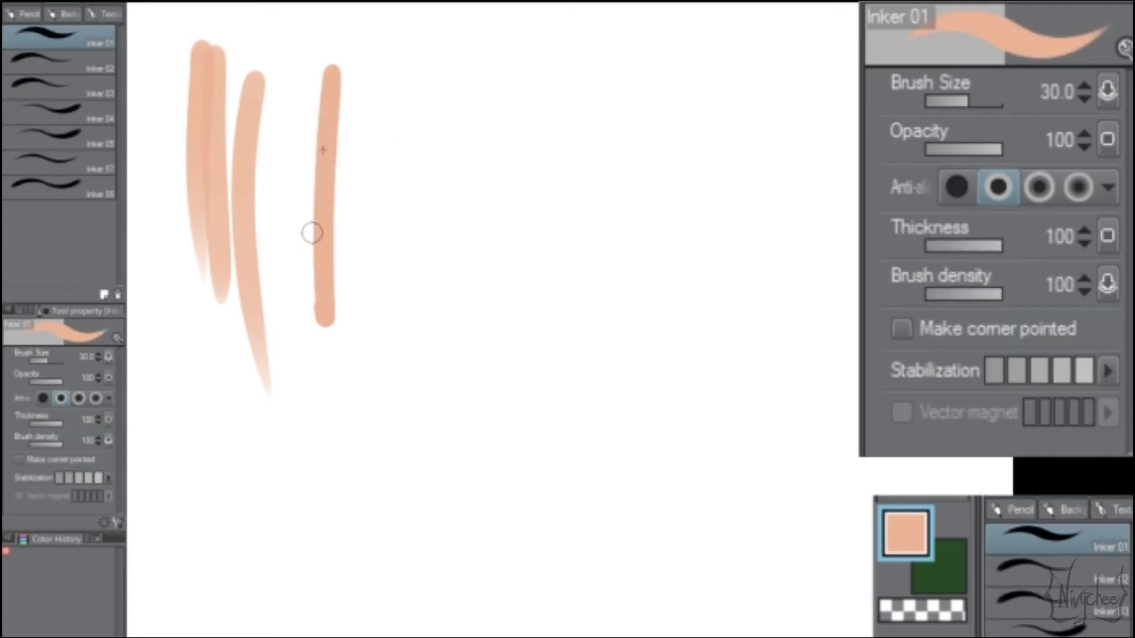
pyautogui.moveTo(348, 106)
pyautogui.mouseDown()
pyautogui.moveTo(390, 183)
pyautogui.moveTo(426, 423)
pyautogui.mouseUp()
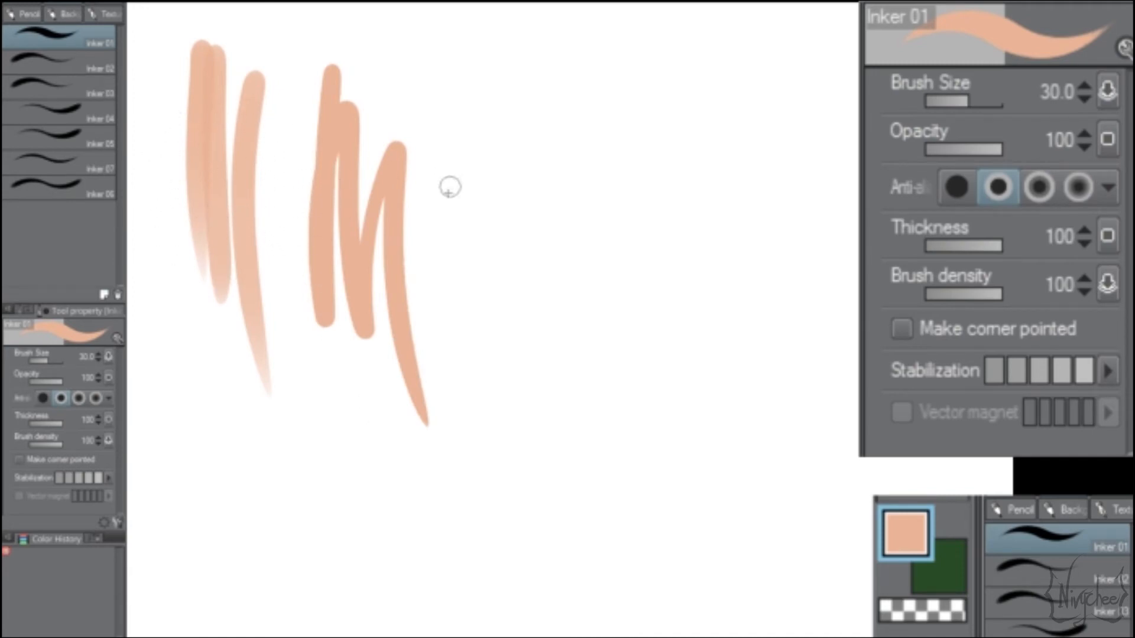
pyautogui.moveTo(381, 120); pyautogui.dragTo(476, 393)
pyautogui.click(61, 190)
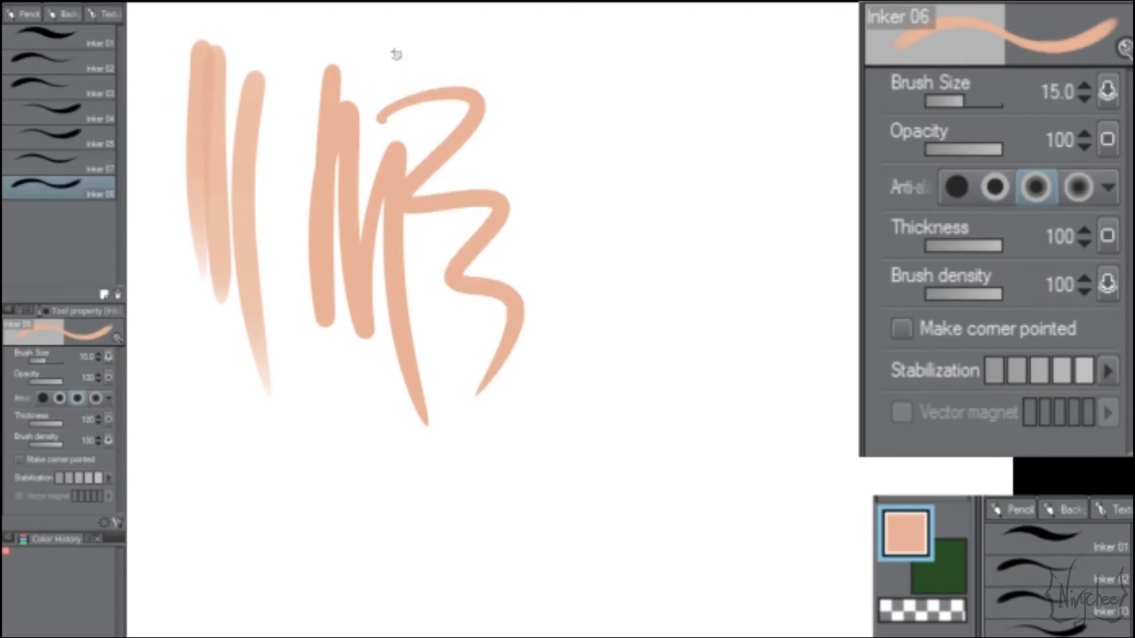
pyautogui.moveTo(395, 54)
pyautogui.mouseDown()
pyautogui.moveTo(550, 317)
pyautogui.moveTo(651, 96)
pyautogui.moveTo(487, 278)
pyautogui.mouseUp()
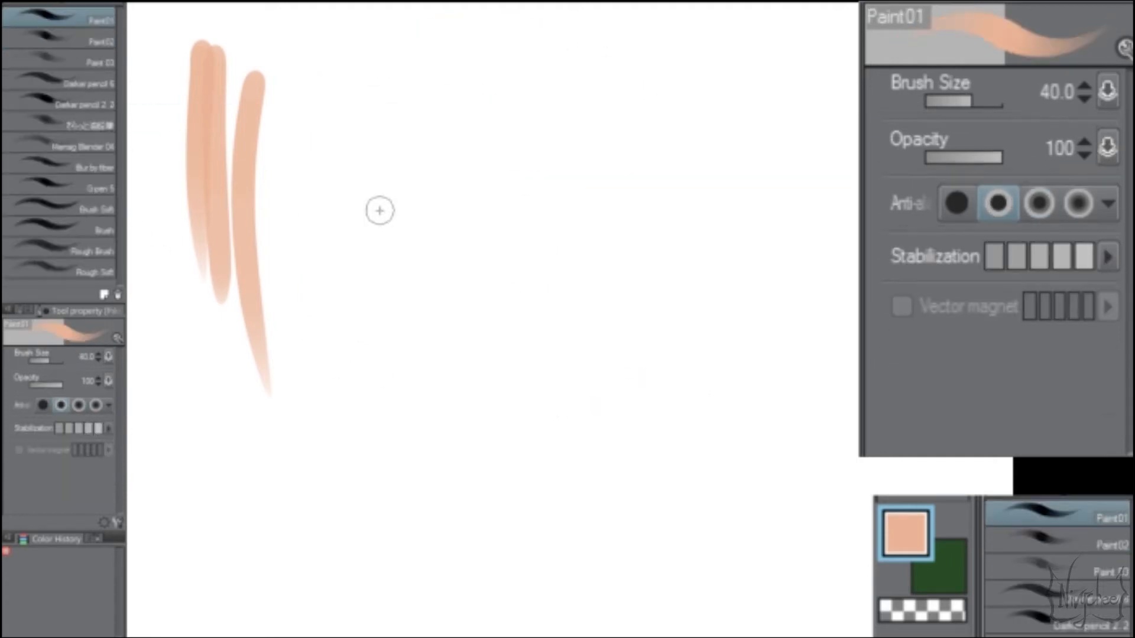
# Step: Cycle repeatedly through the Paint01, Paint02 and Paint 03 brushes and return to Paint01
pyautogui.click(1076, 598)
pyautogui.click(1074, 535)
pyautogui.click(70, 20)
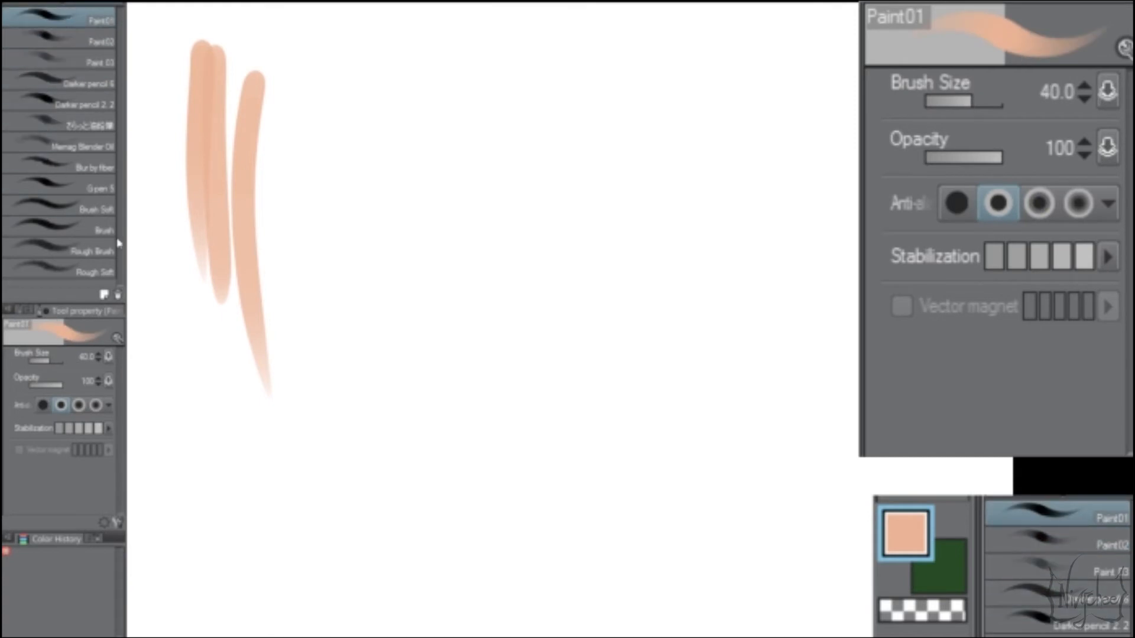
pyautogui.click(66, 39)
pyautogui.click(69, 62)
pyautogui.click(88, 17)
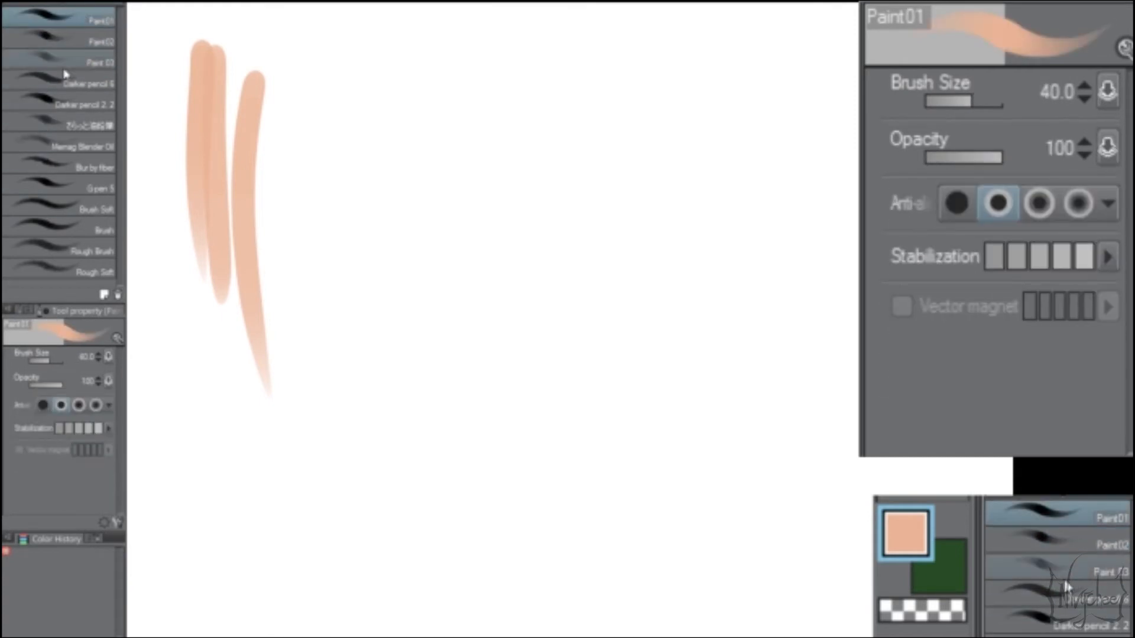
pyautogui.press('b')
pyautogui.press('b')
pyautogui.press('b')
pyautogui.press('b')
pyautogui.press('b')
pyautogui.press('b')
pyautogui.press('b')
pyautogui.press('b')
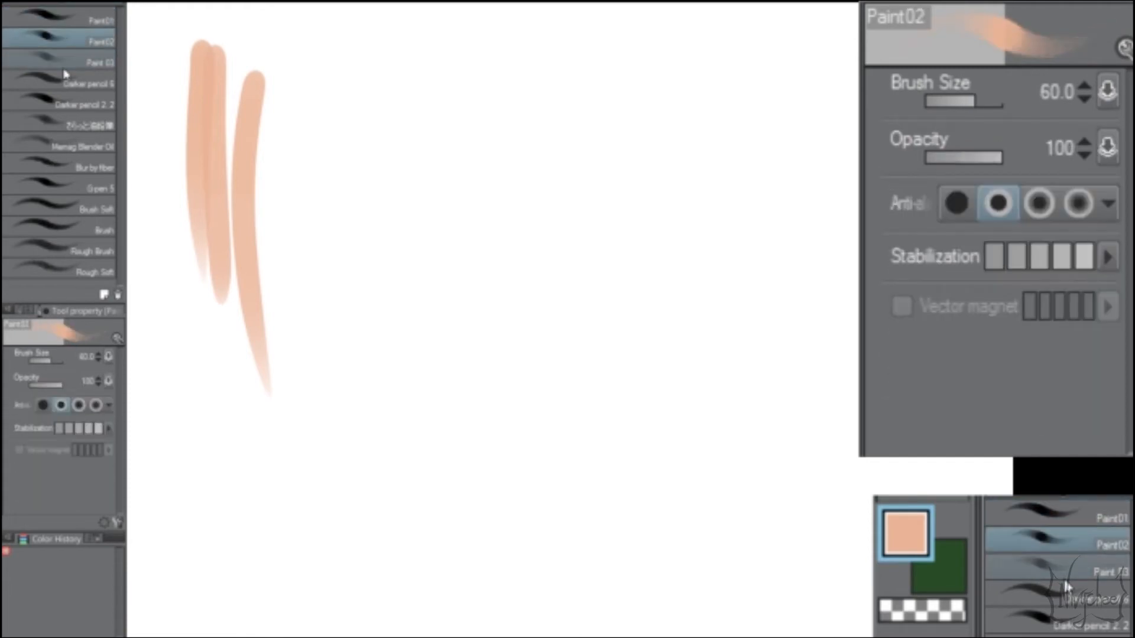
pyautogui.press('b')
pyautogui.press('b')
pyautogui.press('b')
pyautogui.press('b')
pyautogui.press('b')
pyautogui.press('b')
pyautogui.press('b')
pyautogui.press('b')
pyautogui.press('b')
pyautogui.press('b')
pyautogui.press('b')
pyautogui.press('b')
pyautogui.press('b')
pyautogui.press('b')
pyautogui.press('b')
pyautogui.press('b')
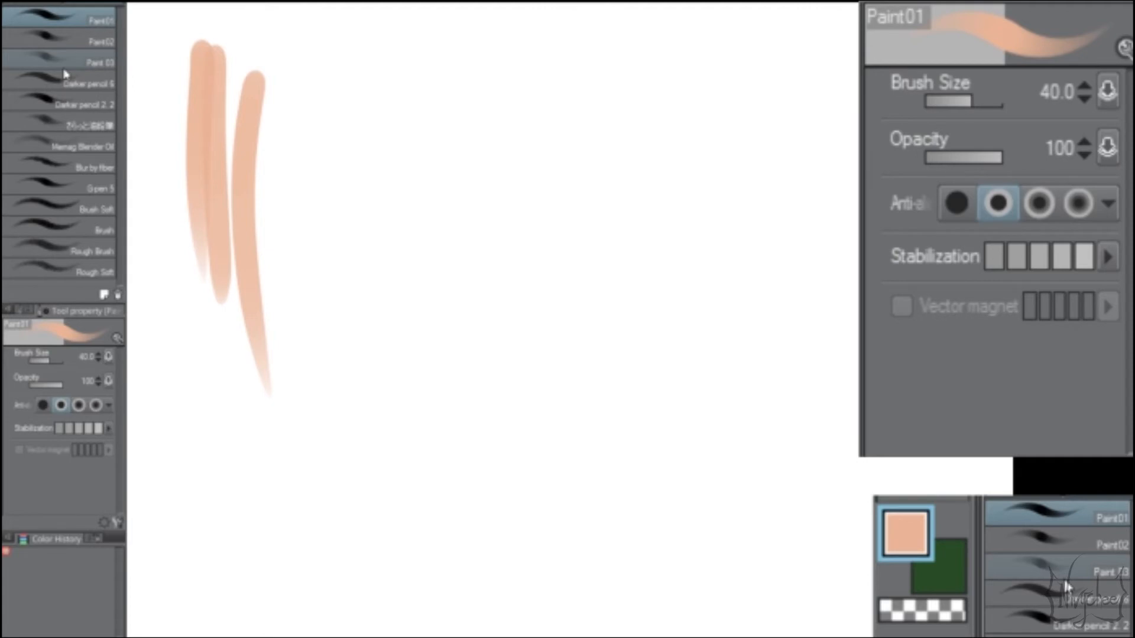
pyautogui.press('b')
pyautogui.press('b')
pyautogui.press('b')
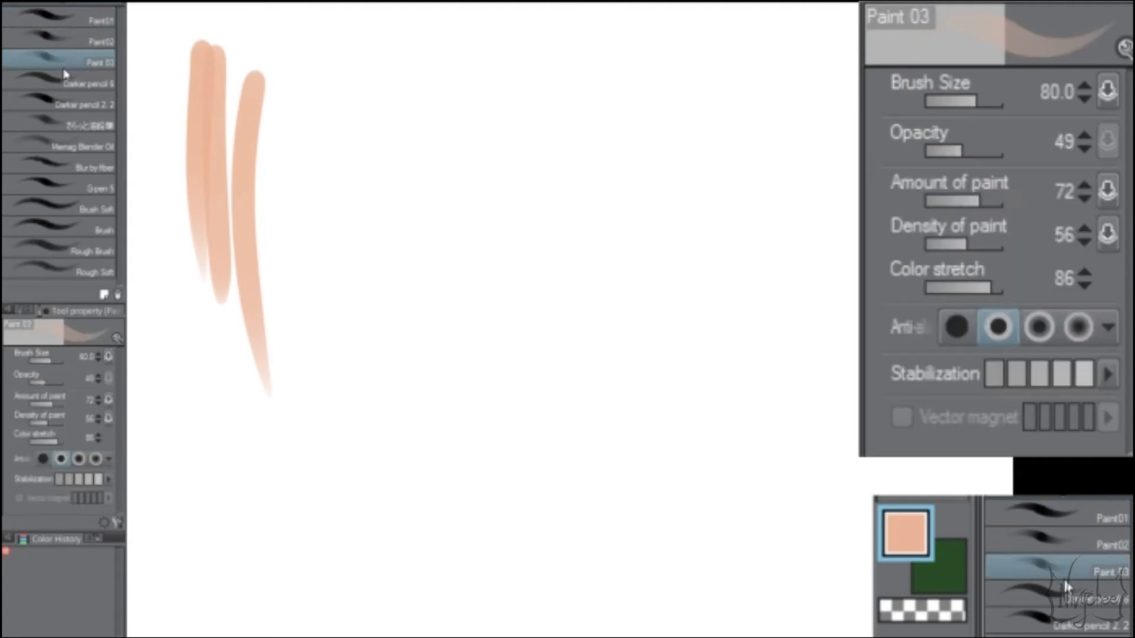
pyautogui.press('b')
pyautogui.press('b')
pyautogui.press('b')
pyautogui.press('b')
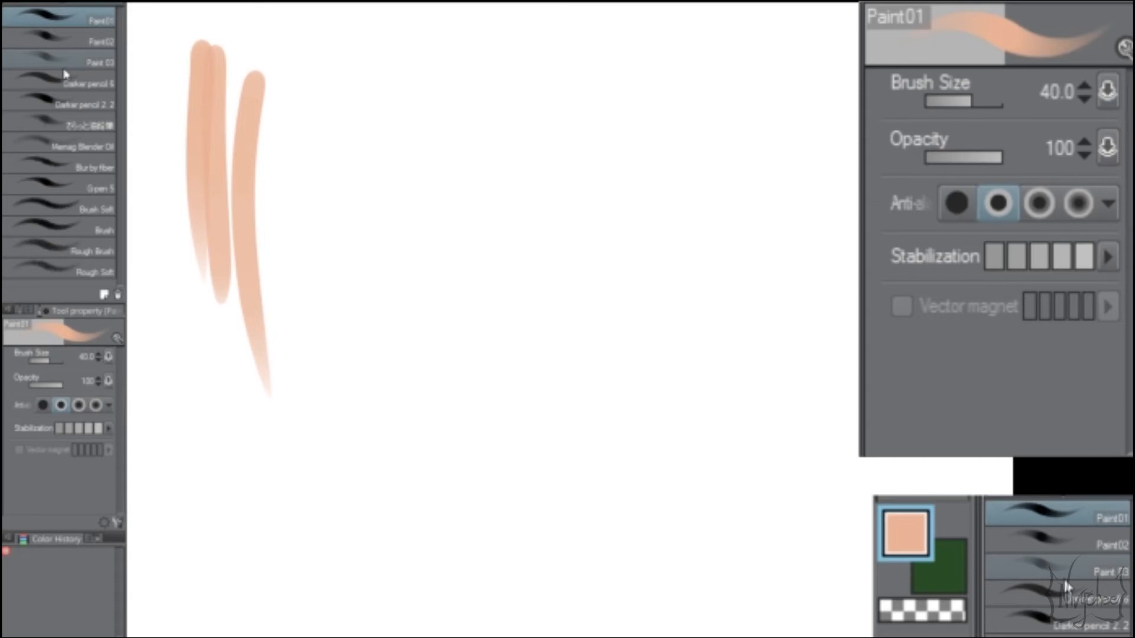
# Step: Build up a patch of overlapping peach strokes in the middle of the canvas with the Paint02 brush at size 60
pyautogui.click(65, 40)
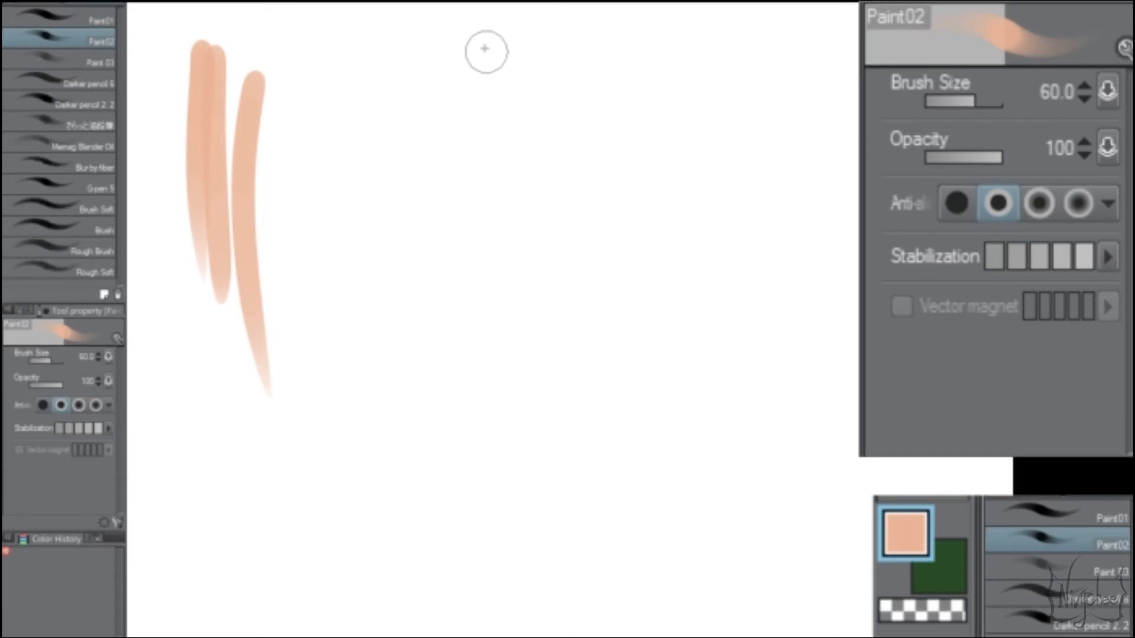
pyautogui.moveTo(380, 122)
pyautogui.mouseDown()
pyautogui.moveTo(393, 107)
pyautogui.moveTo(362, 274)
pyautogui.moveTo(420, 353)
pyautogui.moveTo(472, 339)
pyautogui.mouseUp()
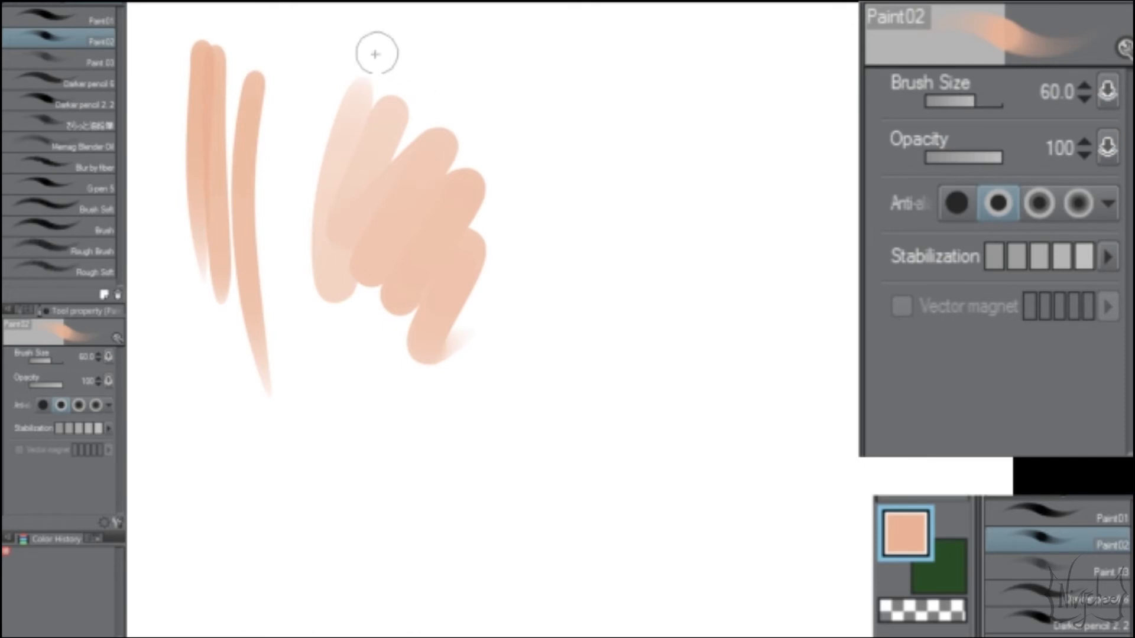
pyautogui.moveTo(375, 48)
pyautogui.mouseDown()
pyautogui.moveTo(437, 139)
pyautogui.moveTo(519, 114)
pyautogui.moveTo(557, 203)
pyautogui.moveTo(526, 293)
pyautogui.mouseUp()
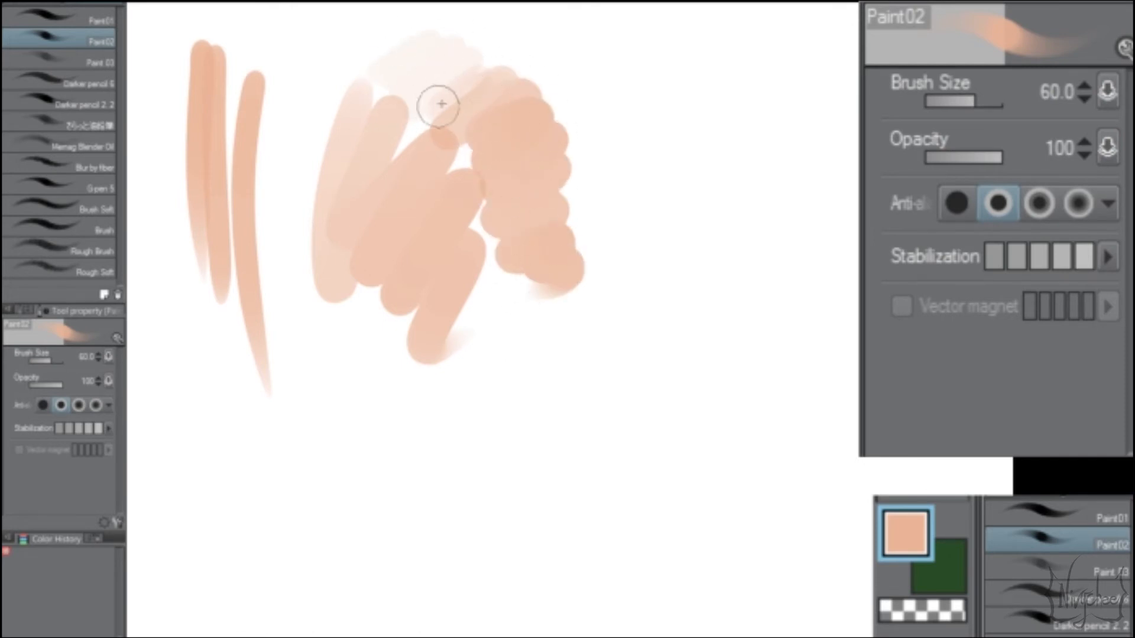
pyautogui.moveTo(441, 107); pyautogui.dragTo(531, 53)
pyautogui.hotkey('ctrl', 'z')
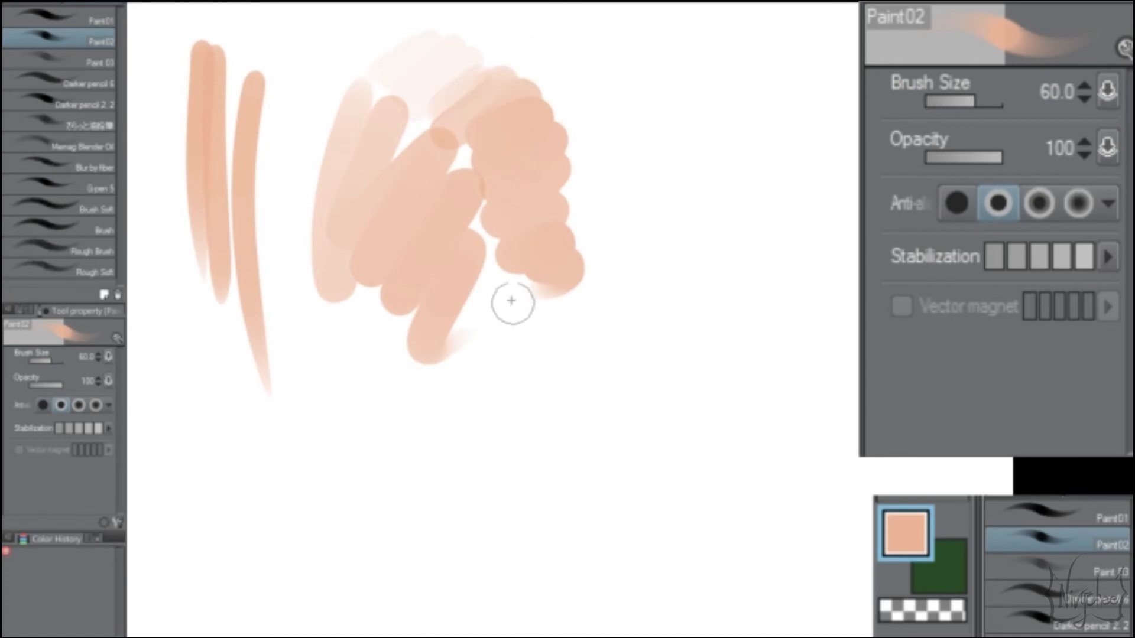
pyautogui.moveTo(312, 286)
pyautogui.mouseDown()
pyautogui.moveTo(304, 388)
pyautogui.moveTo(464, 327)
pyautogui.mouseUp()
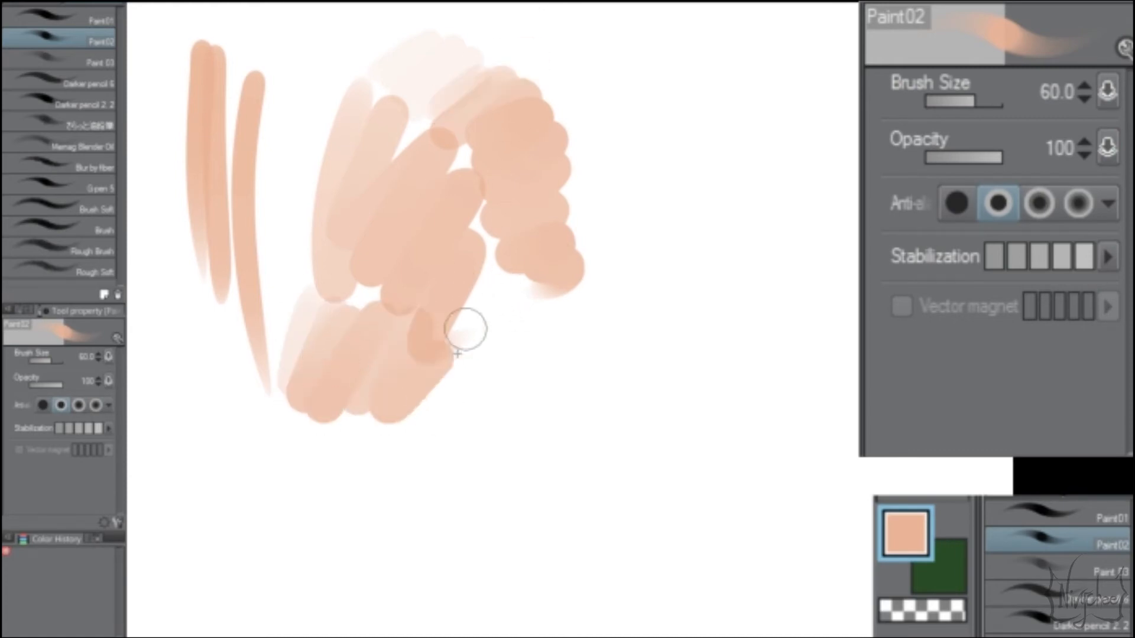
pyautogui.hotkey('ctrl', 'z')
pyautogui.moveTo(340, 301)
pyautogui.mouseDown()
pyautogui.moveTo(398, 256)
pyautogui.moveTo(367, 370)
pyautogui.moveTo(305, 303)
pyautogui.moveTo(342, 219)
pyautogui.moveTo(389, 297)
pyautogui.moveTo(362, 294)
pyautogui.moveTo(338, 262)
pyautogui.moveTo(340, 250)
pyautogui.moveTo(396, 290)
pyautogui.moveTo(422, 414)
pyautogui.moveTo(381, 366)
pyautogui.mouseUp()
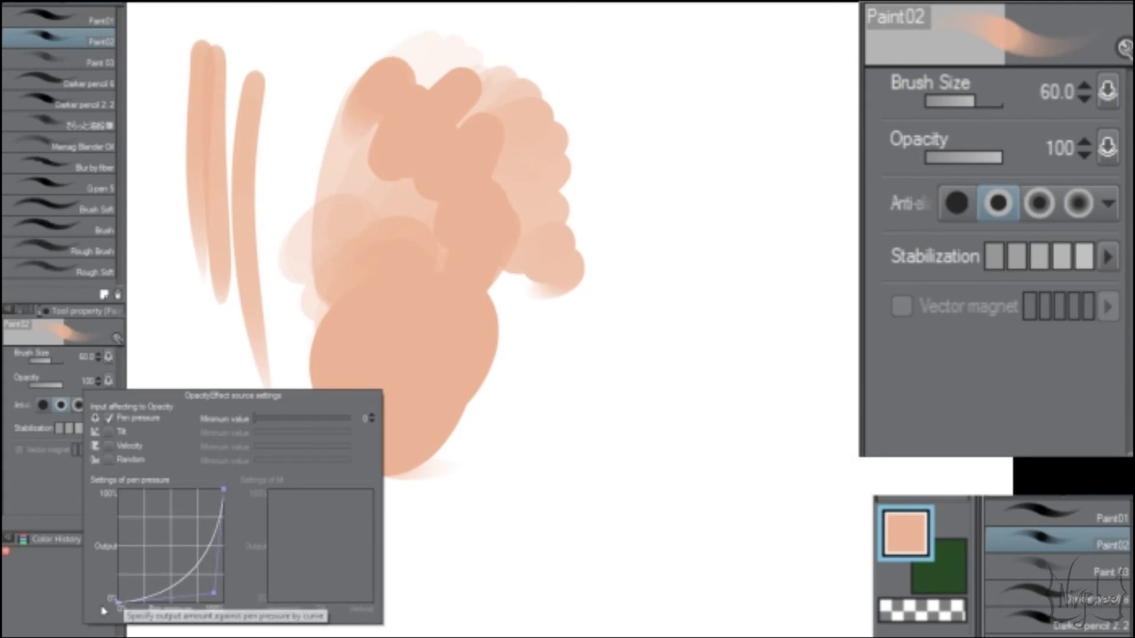
# Step: Try vertical strokes of varying pressure with Paint01 and Paint02 on the empty area beside the painted patch, and undo them
pyautogui.click(59, 19)
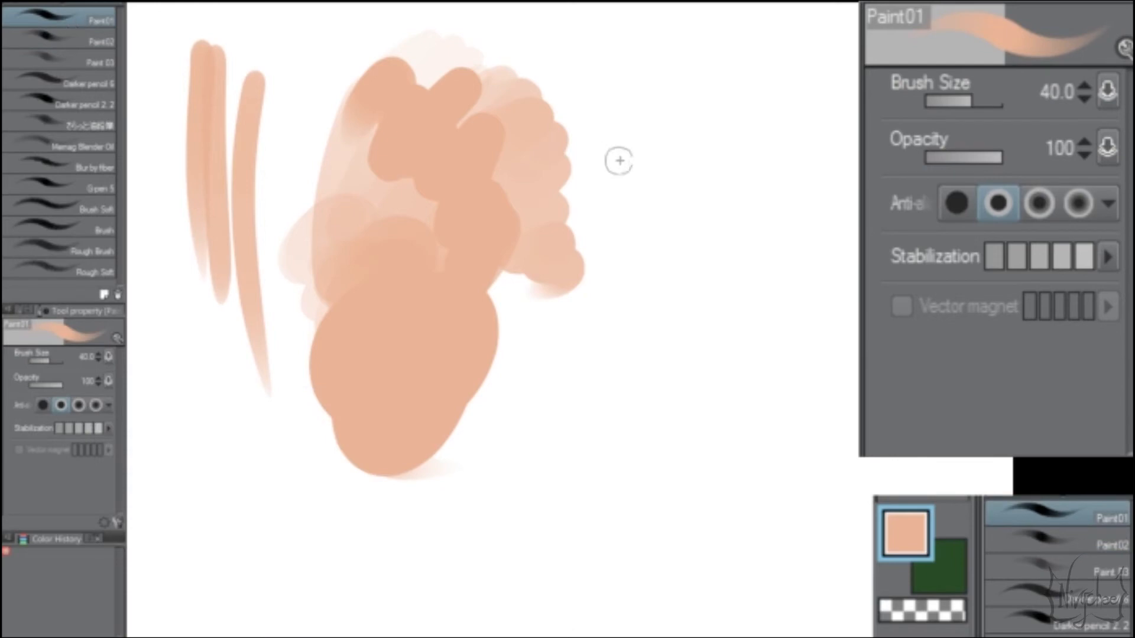
pyautogui.moveTo(630, 135); pyautogui.dragTo(621, 460)
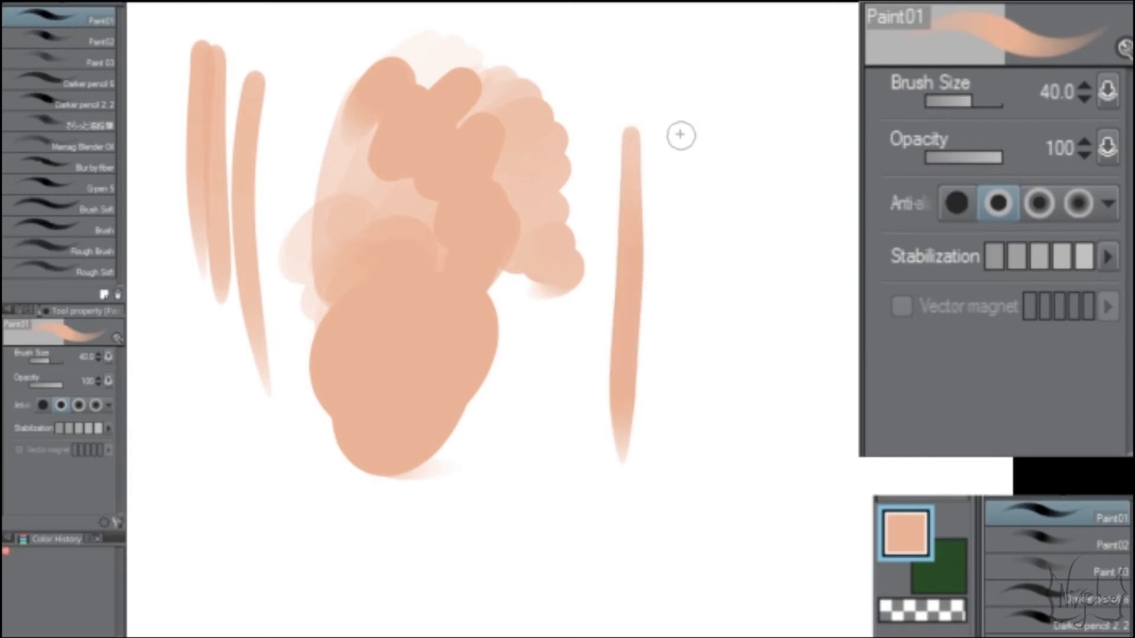
pyautogui.moveTo(680, 135); pyautogui.dragTo(682, 239)
pyautogui.moveTo(682, 301); pyautogui.dragTo(681, 478)
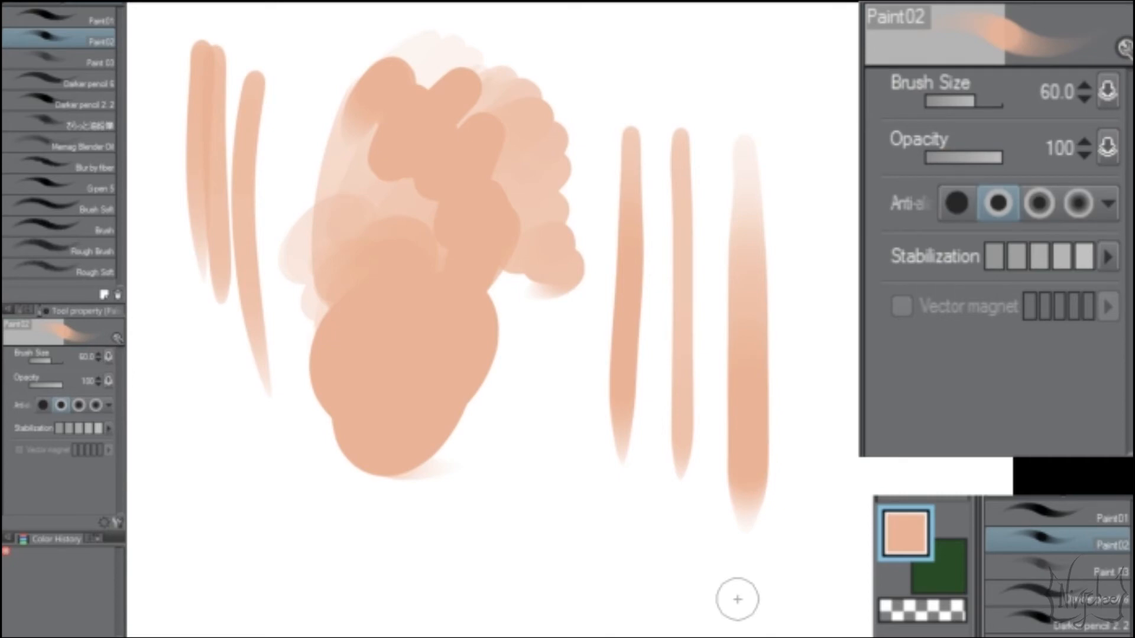
pyautogui.moveTo(805, 155); pyautogui.dragTo(782, 618)
pyautogui.moveTo(838, 162); pyautogui.dragTo(857, 621)
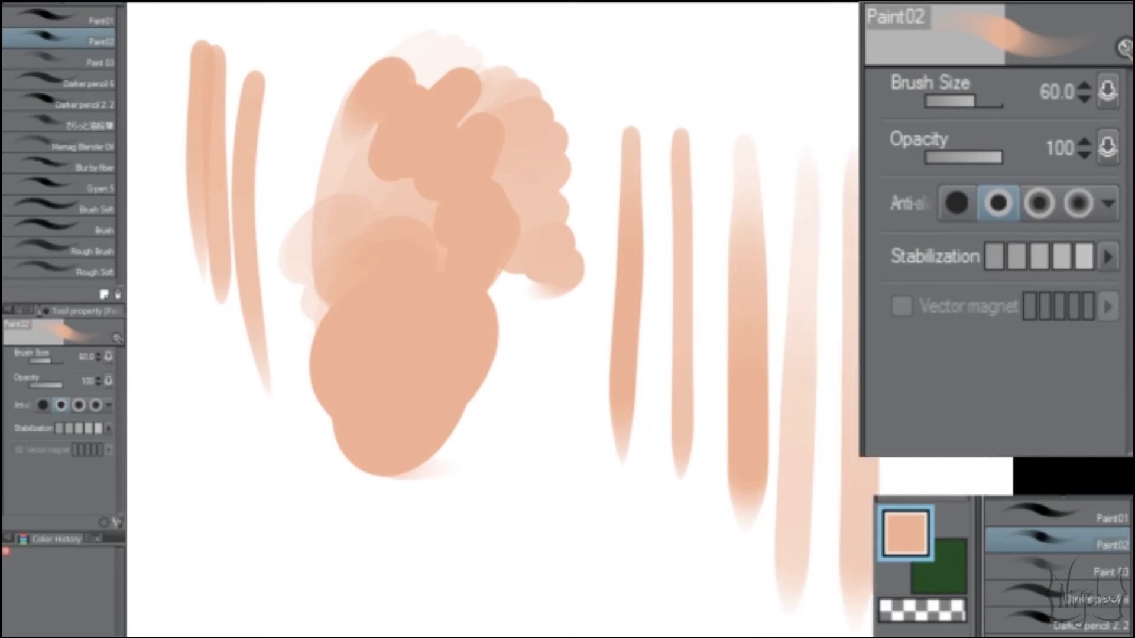
pyautogui.hotkey('ctrl', 'z')
pyautogui.hotkey('ctrl', 'z')
pyautogui.hotkey('ctrl', 'z')
pyautogui.hotkey('ctrl', 'z')
pyautogui.hotkey('ctrl', 'z')
# Step: Select the Paint 03 brush and test single and overlapping translucent strokes on the empty area, undoing each trial
pyautogui.click(75, 66)
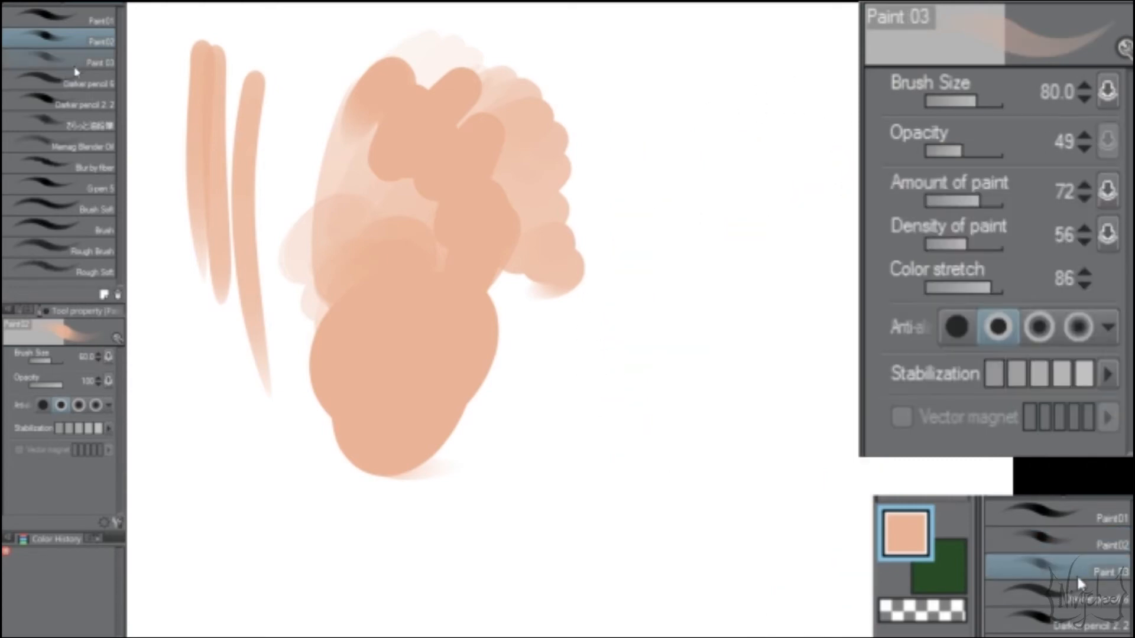
pyautogui.moveTo(650, 77); pyautogui.dragTo(626, 451)
pyautogui.hotkey('ctrl', 'z')
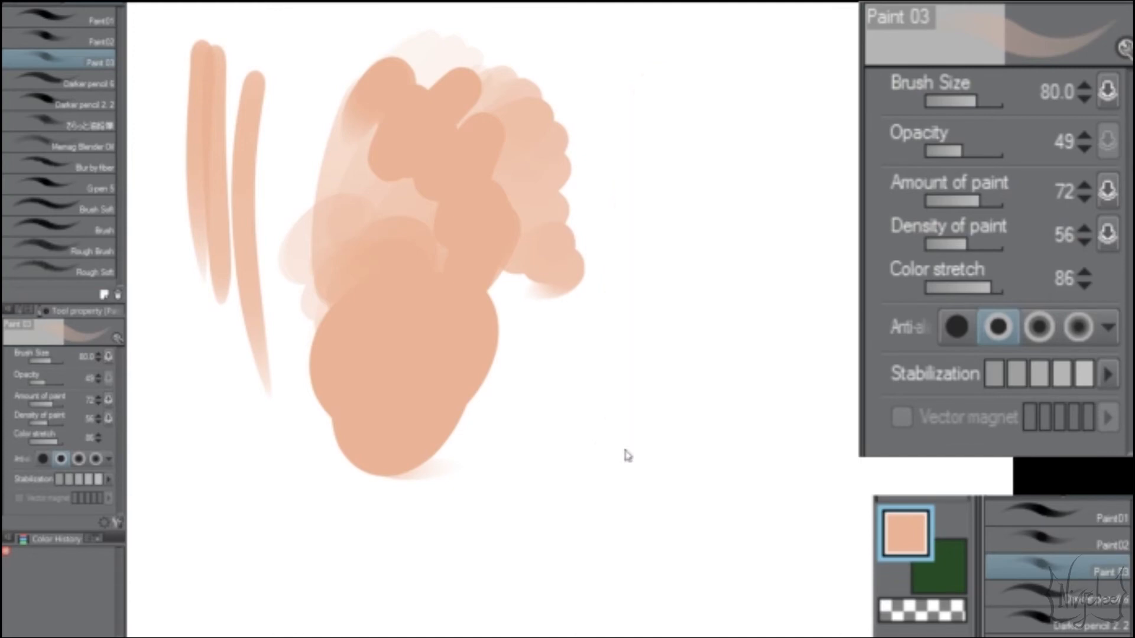
pyautogui.moveTo(662, 108)
pyautogui.mouseDown()
pyautogui.moveTo(594, 454)
pyautogui.moveTo(619, 252)
pyautogui.moveTo(627, 419)
pyautogui.moveTo(726, 246)
pyautogui.moveTo(656, 524)
pyautogui.mouseUp()
pyautogui.hotkey('ctrl', 'z')
pyautogui.moveTo(666, 57)
pyautogui.mouseDown()
pyautogui.moveTo(806, 213)
pyautogui.moveTo(806, 514)
pyautogui.mouseUp()
pyautogui.hotkey('ctrl', 'z')
pyautogui.moveTo(656, 51); pyautogui.dragTo(619, 509)
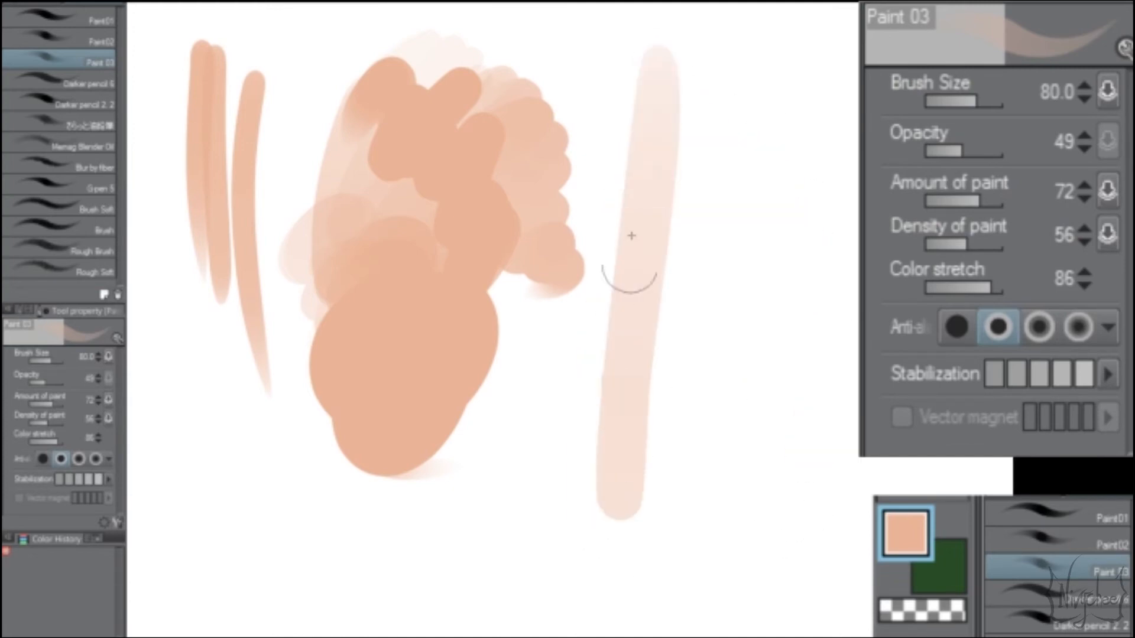
pyautogui.moveTo(631, 236)
pyautogui.mouseDown()
pyautogui.moveTo(663, 319)
pyautogui.moveTo(667, 261)
pyautogui.mouseUp()
pyautogui.hotkey('ctrl', 'z')
pyautogui.moveTo(669, 122)
pyautogui.mouseDown()
pyautogui.moveTo(641, 204)
pyautogui.moveTo(609, 421)
pyautogui.moveTo(613, 396)
pyautogui.moveTo(755, 456)
pyautogui.mouseUp()
pyautogui.hotkey('ctrl', 'z')
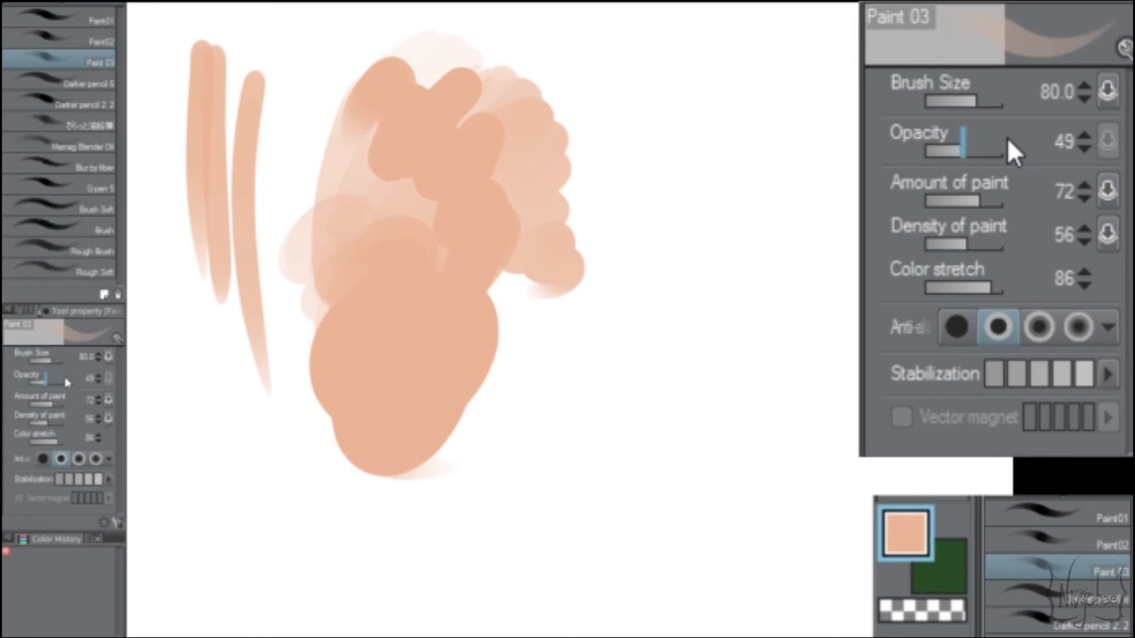
# Step: Try three more Paint 03 strokes across the empty canvas area and undo them
pyautogui.moveTo(616, 321)
pyautogui.mouseDown()
pyautogui.moveTo(641, 307)
pyautogui.moveTo(702, 345)
pyautogui.moveTo(786, 299)
pyautogui.moveTo(754, 318)
pyautogui.mouseUp()
pyautogui.moveTo(844, 81)
pyautogui.mouseDown()
pyautogui.moveTo(664, 299)
pyautogui.moveTo(597, 507)
pyautogui.moveTo(684, 590)
pyautogui.mouseUp()
pyautogui.moveTo(866, 384); pyautogui.dragTo(817, 572)
pyautogui.hotkey('ctrl', 'z')
pyautogui.hotkey('ctrl', 'z')
pyautogui.hotkey('ctrl', 'z')
# Step: Open Paint 03's detailed brush settings and examine the Ink, Anti-aliasing, Brush shape and Brush tip categories
pyautogui.click(118, 523)
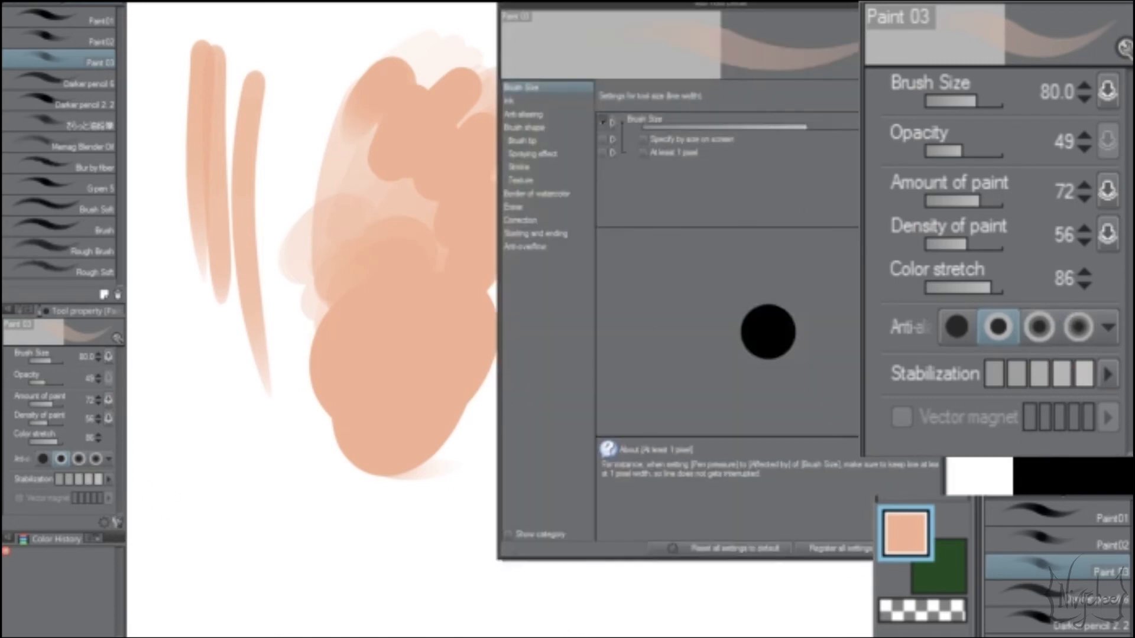
pyautogui.moveTo(705, 11); pyautogui.dragTo(464, 18)
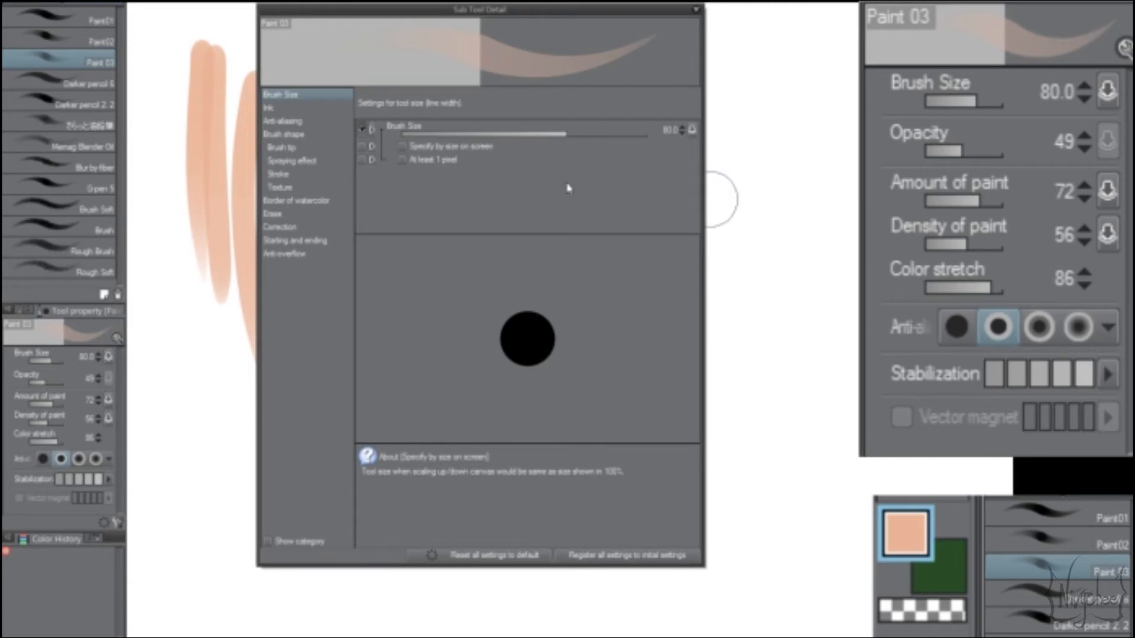
pyautogui.click(307, 111)
pyautogui.click(285, 123)
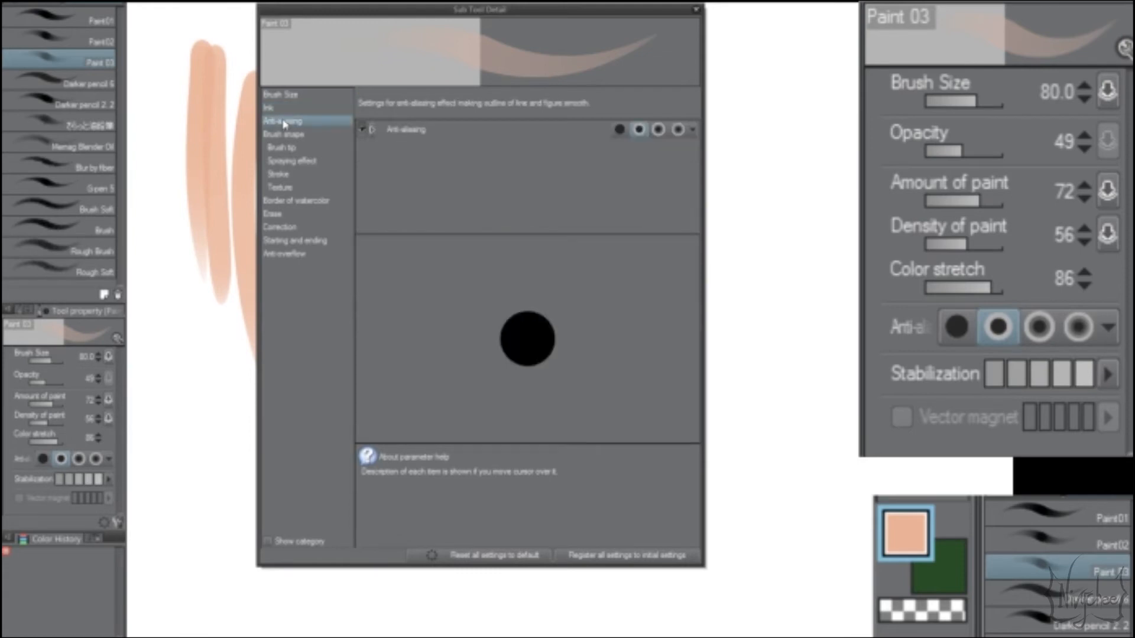
pyautogui.click(280, 108)
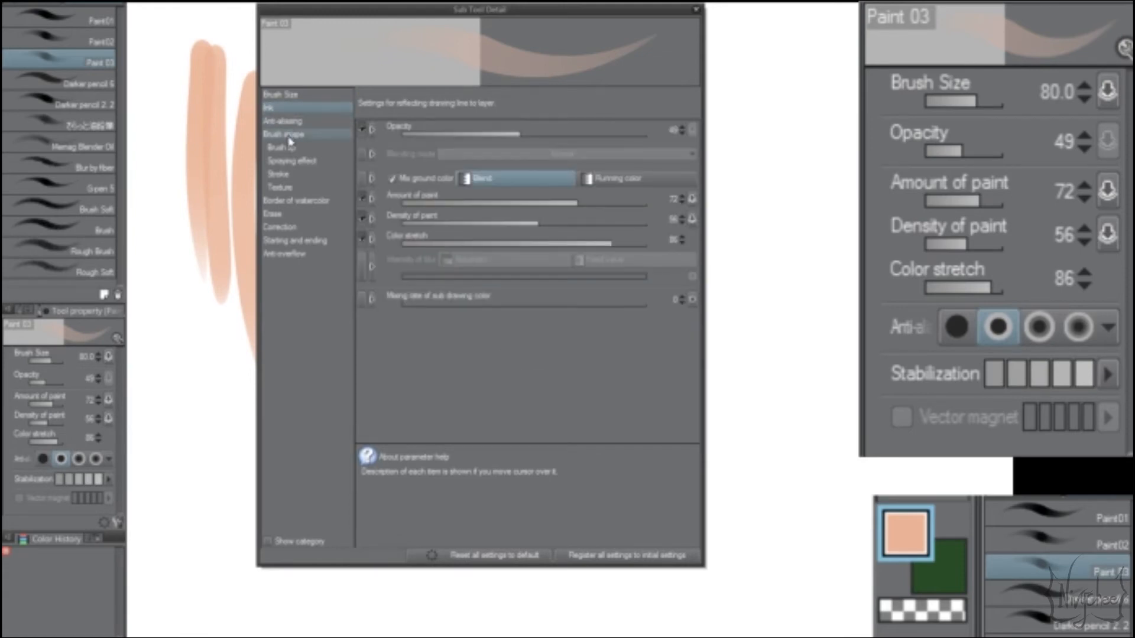
pyautogui.click(290, 136)
pyautogui.click(290, 152)
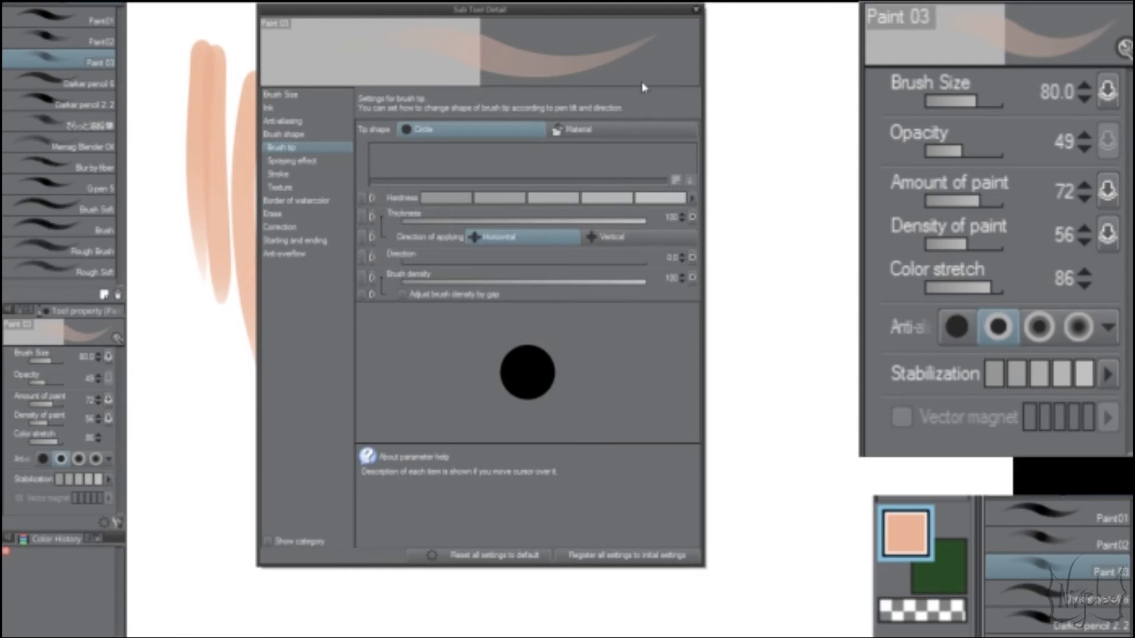
# Step: Switch Paint 03's stroke gap to the first automatic spacing preset
pyautogui.click(296, 175)
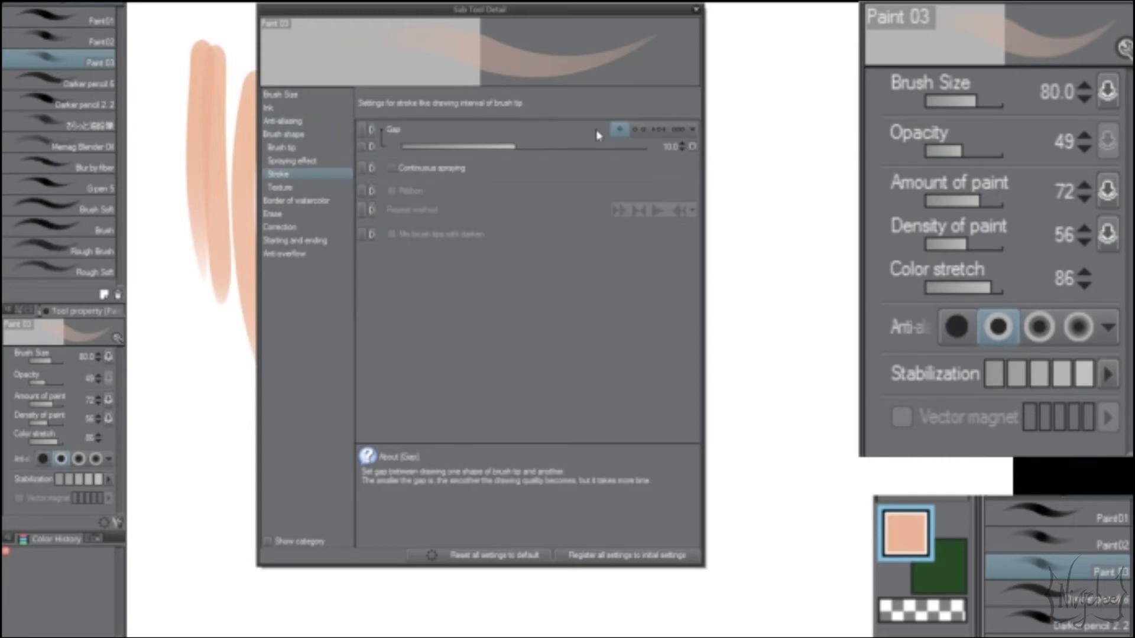
pyautogui.click(638, 129)
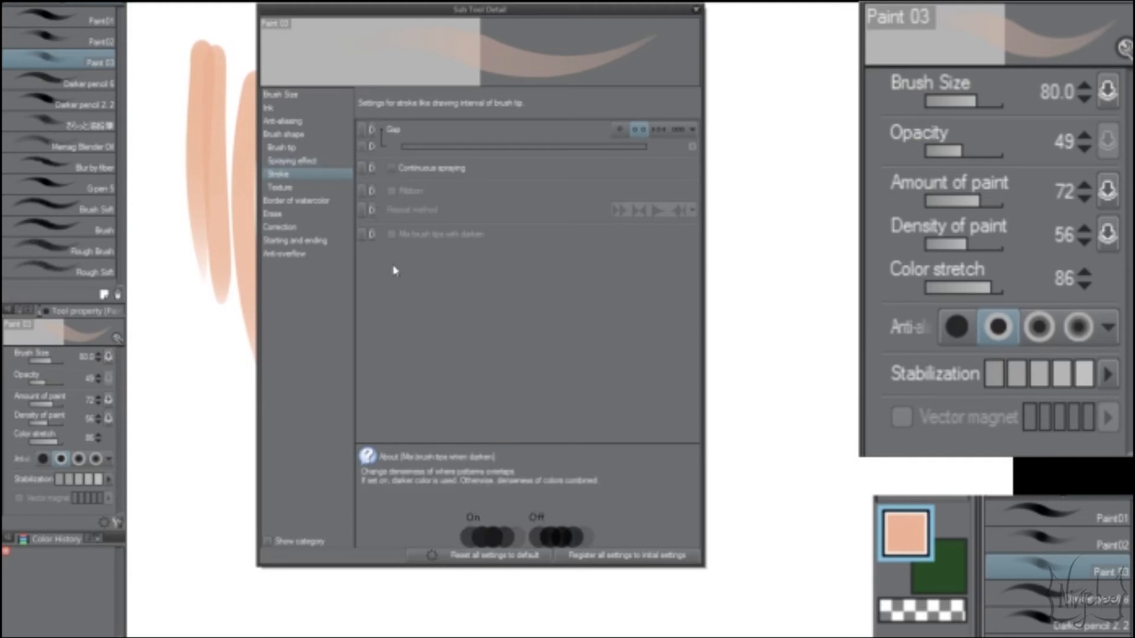
# Step: Examine Paint 03's Texture, Starting and ending, and Ink categories, including the pressure control for Amount of paint
pyautogui.click(288, 188)
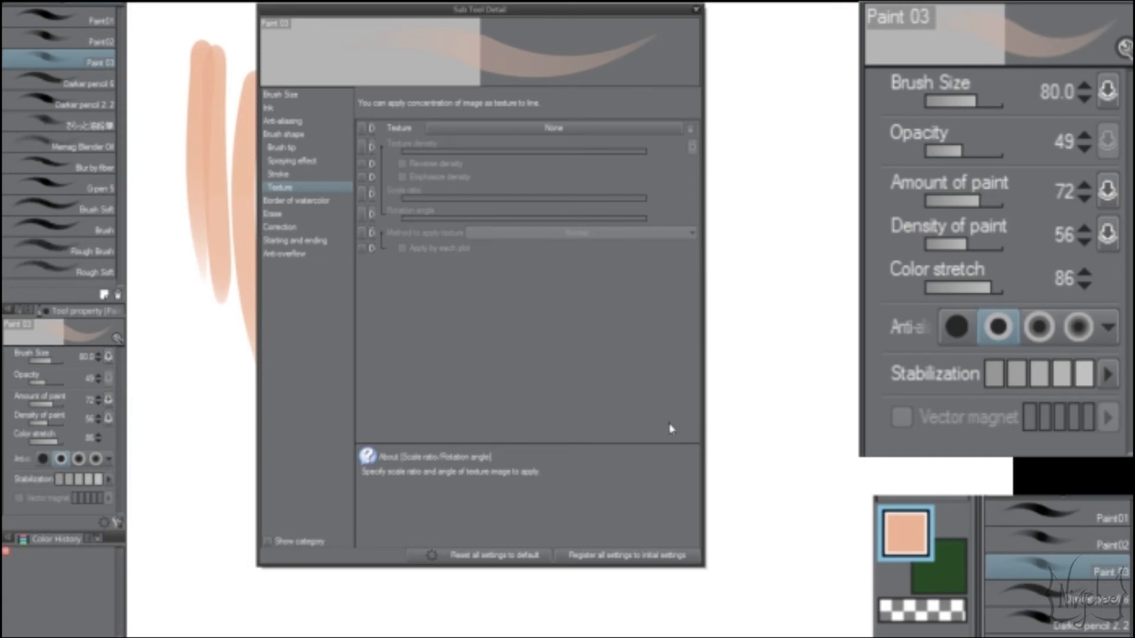
pyautogui.click(294, 240)
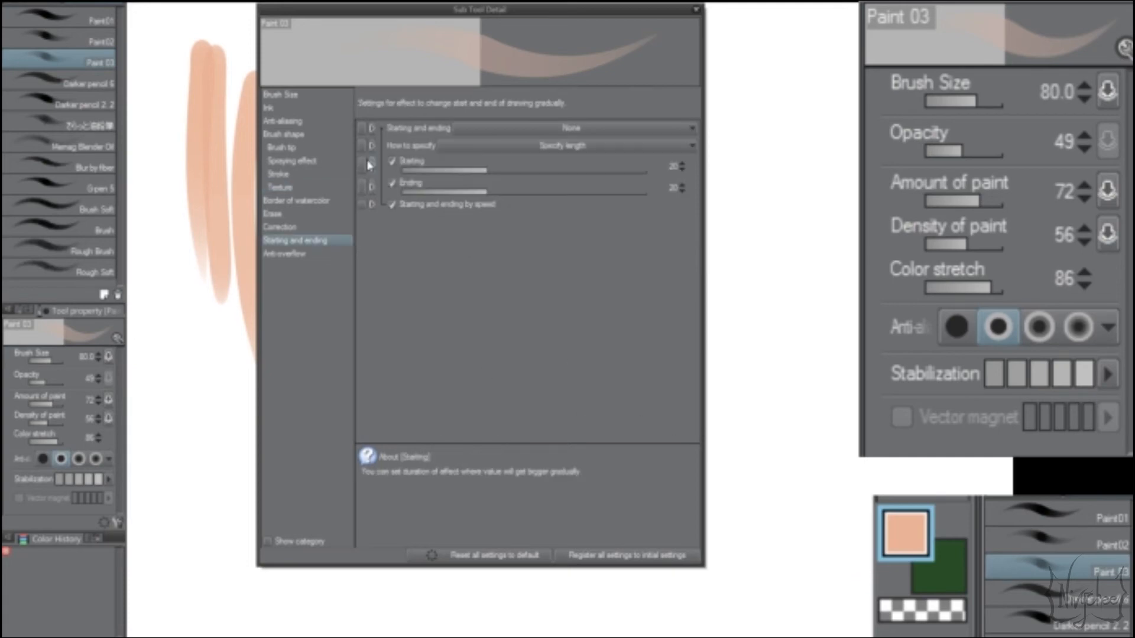
pyautogui.click(298, 122)
pyautogui.click(292, 108)
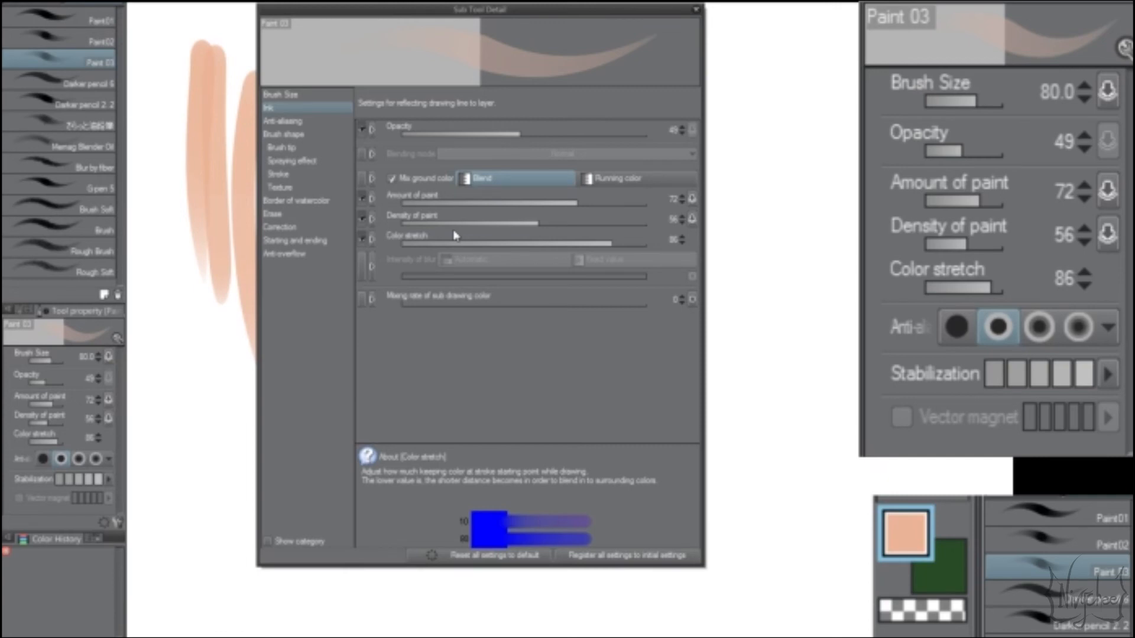
pyautogui.click(693, 201)
pyautogui.click(694, 202)
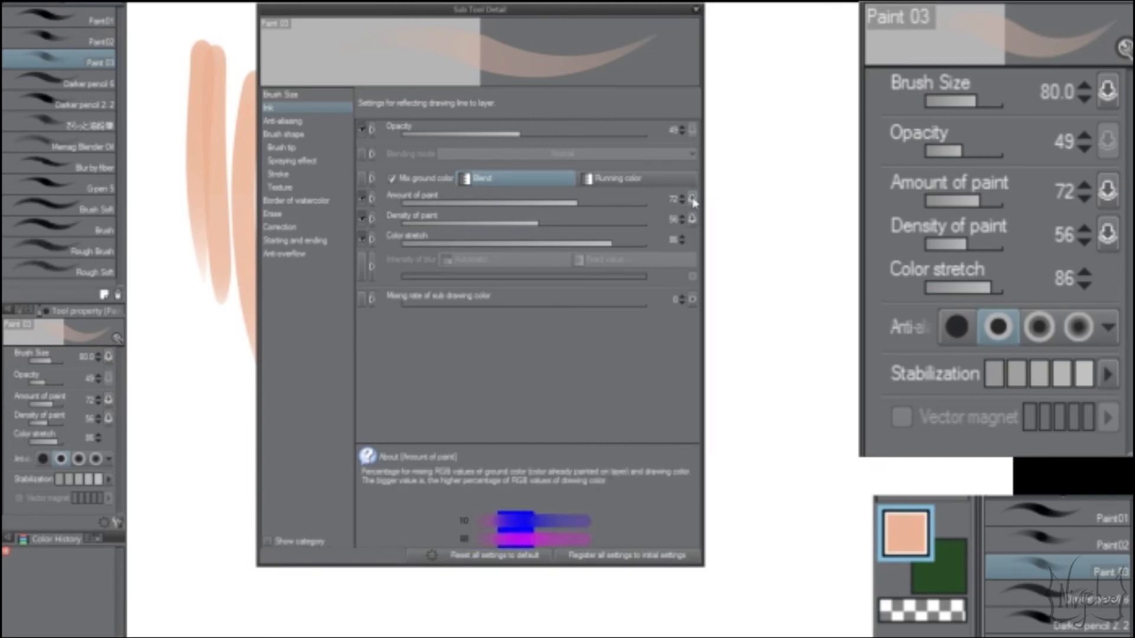
pyautogui.click(694, 201)
pyautogui.click(694, 202)
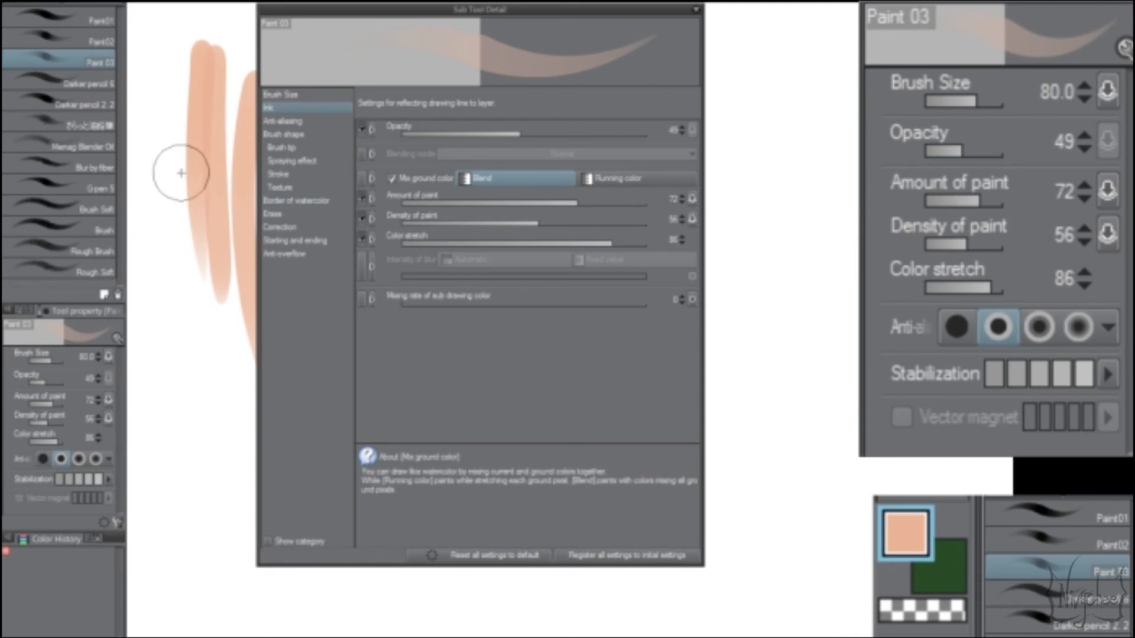
pyautogui.rightClick(60, 65)
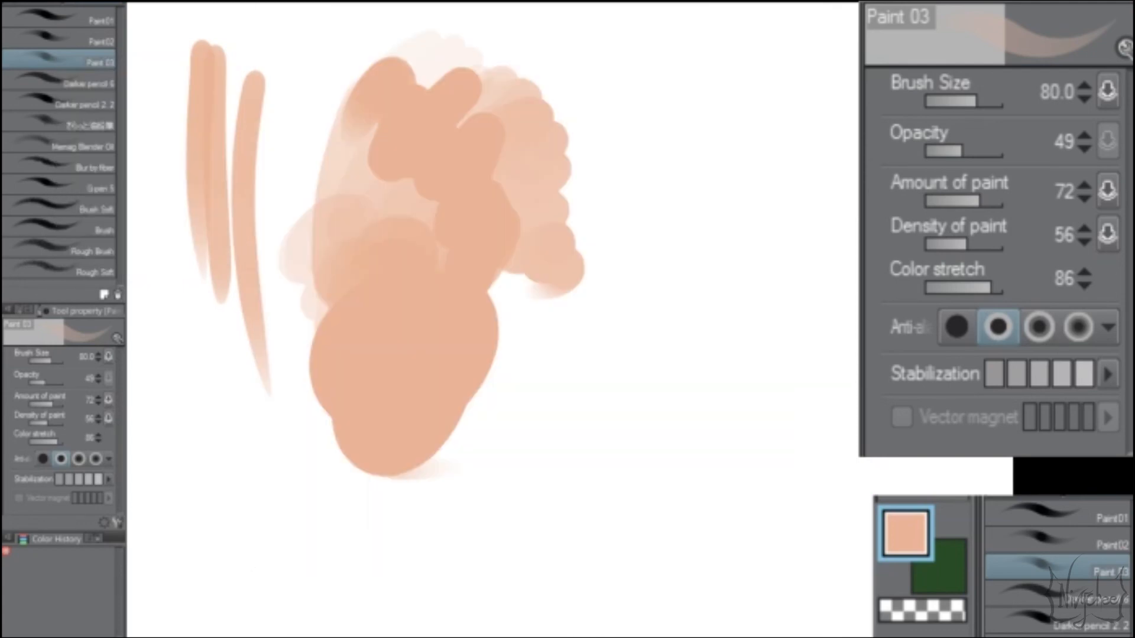
# Step: Try a vertical Paint 03 stroke on the empty area, undo it, and blend cyan over the lower skin-coloured patch
pyautogui.moveTo(760, 159)
pyautogui.mouseDown()
pyautogui.moveTo(769, 141)
pyautogui.moveTo(664, 314)
pyautogui.moveTo(757, 419)
pyautogui.mouseUp()
pyautogui.hotkey('ctrl', 'z')
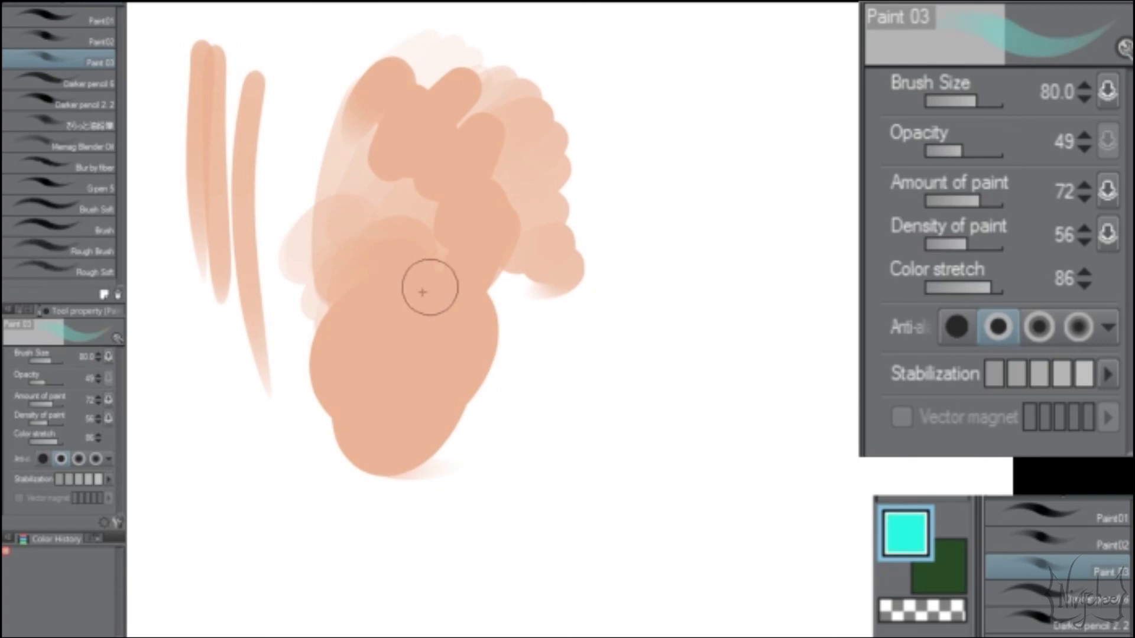
pyautogui.moveTo(413, 330)
pyautogui.mouseDown()
pyautogui.moveTo(401, 349)
pyautogui.moveTo(389, 326)
pyautogui.moveTo(424, 295)
pyautogui.moveTo(428, 350)
pyautogui.moveTo(367, 331)
pyautogui.moveTo(415, 363)
pyautogui.moveTo(386, 297)
pyautogui.moveTo(423, 312)
pyautogui.moveTo(407, 439)
pyautogui.moveTo(381, 447)
pyautogui.moveTo(402, 428)
pyautogui.moveTo(375, 415)
pyautogui.moveTo(371, 391)
pyautogui.moveTo(355, 431)
pyautogui.moveTo(353, 385)
pyautogui.mouseUp()
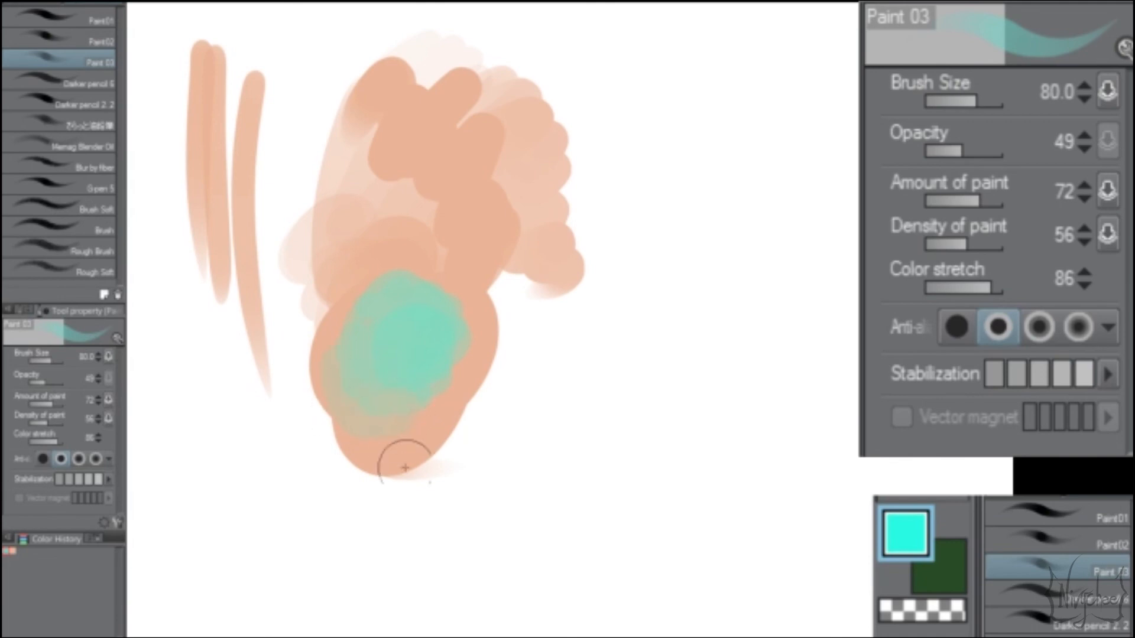
# Step: Paint three long cyan strokes side by side on the empty area with Paint01, Paint02 and Paint 03
pyautogui.moveTo(652, 81); pyautogui.dragTo(601, 544)
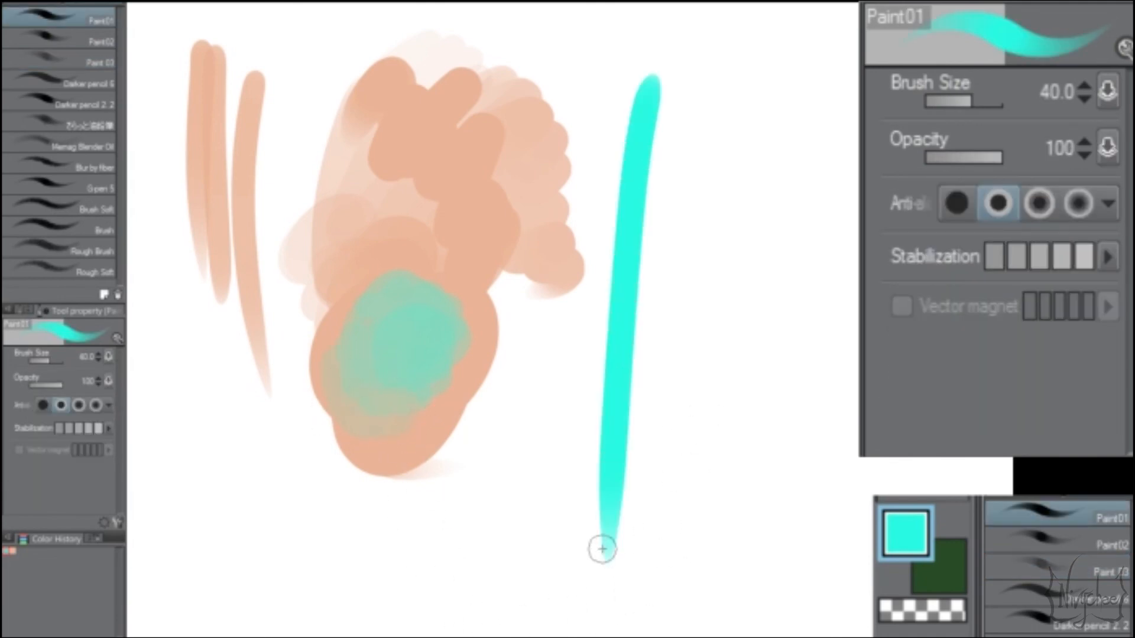
pyautogui.click(89, 41)
pyautogui.moveTo(708, 135); pyautogui.dragTo(647, 611)
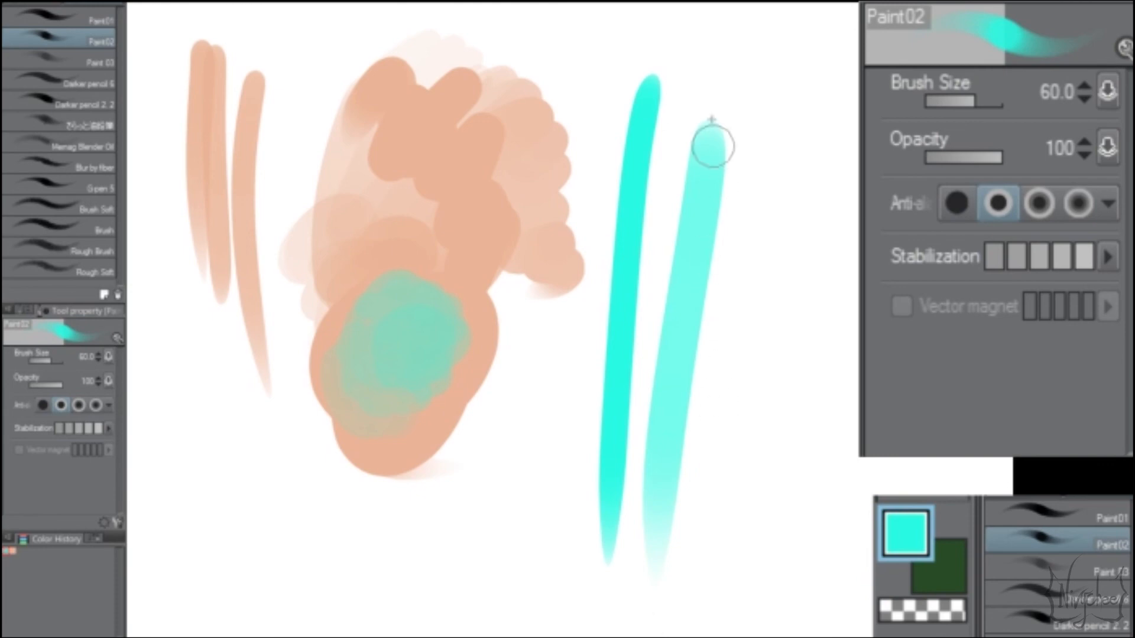
pyautogui.click(112, 62)
pyautogui.moveTo(788, 152); pyautogui.dragTo(726, 601)
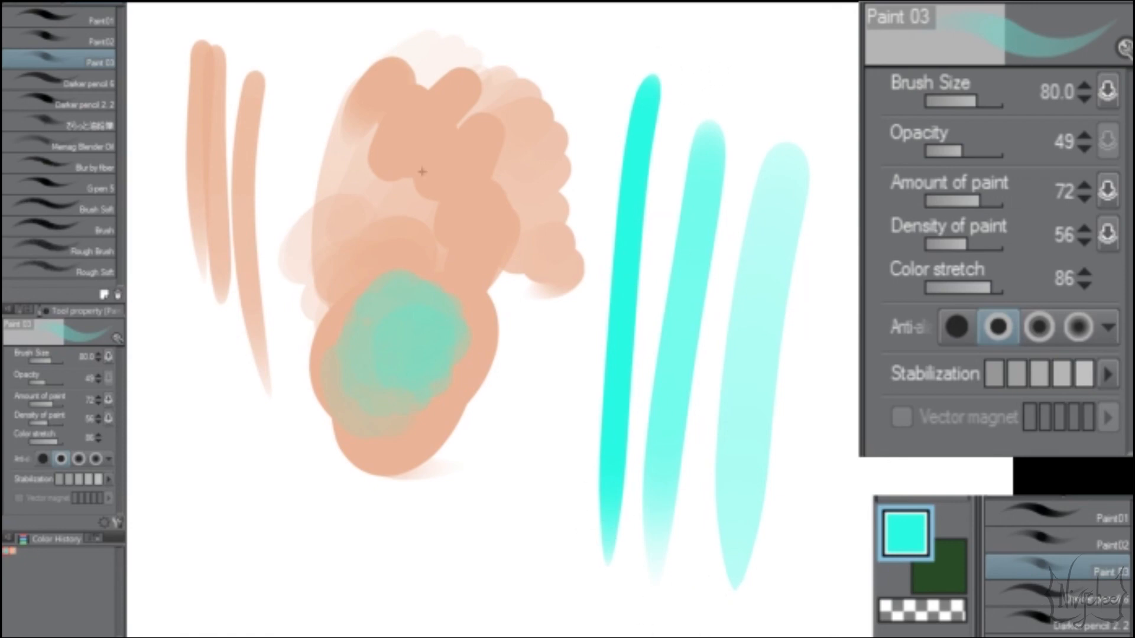
# Step: Select the Darker pencil 2 brush, try two cyan strokes around the painted patch, and undo them
pyautogui.click(3, 247)
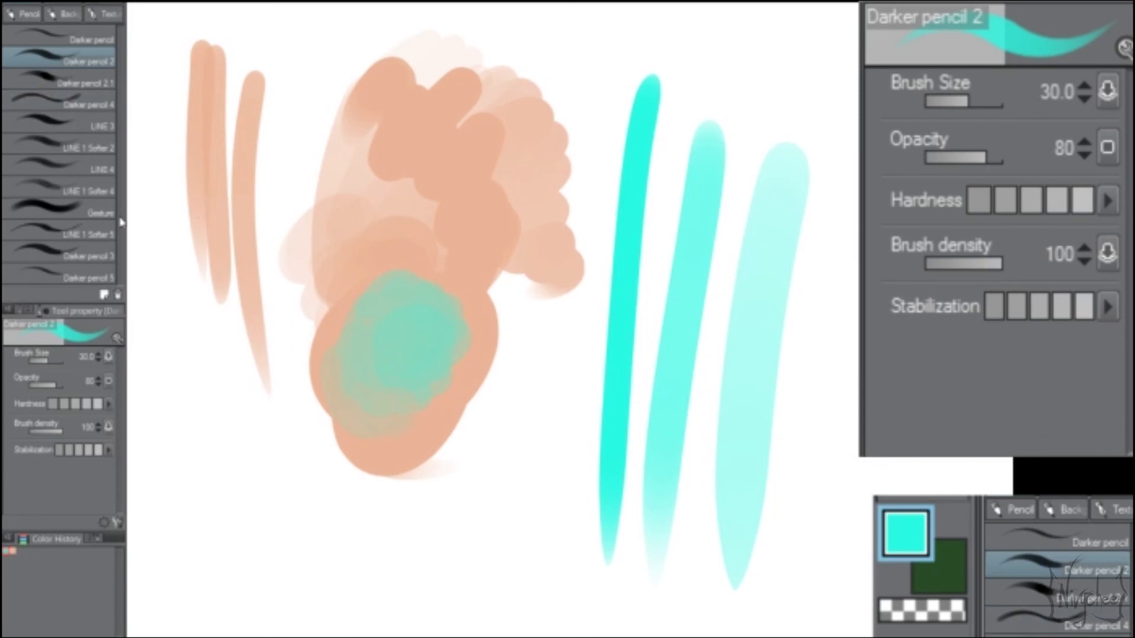
pyautogui.moveTo(320, 139)
pyautogui.mouseDown()
pyautogui.moveTo(296, 289)
pyautogui.moveTo(330, 405)
pyautogui.moveTo(499, 447)
pyautogui.mouseUp()
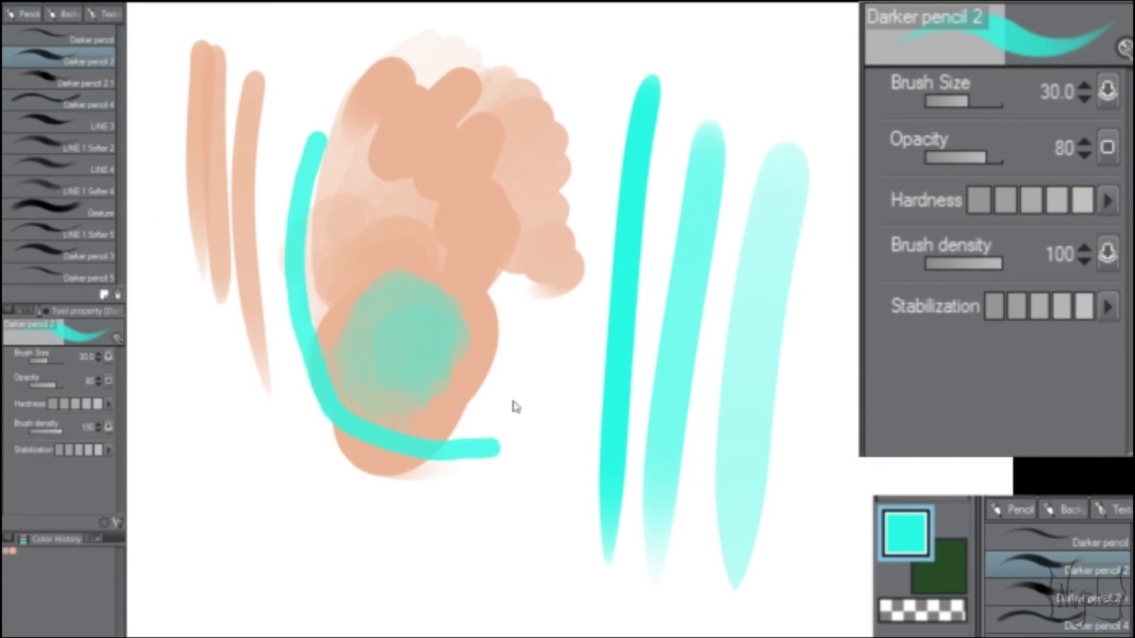
pyautogui.hotkey('ctrl', 'z')
pyautogui.moveTo(546, 363)
pyautogui.mouseDown()
pyautogui.moveTo(539, 437)
pyautogui.moveTo(504, 473)
pyautogui.mouseUp()
pyautogui.hotkey('ctrl', 'z')
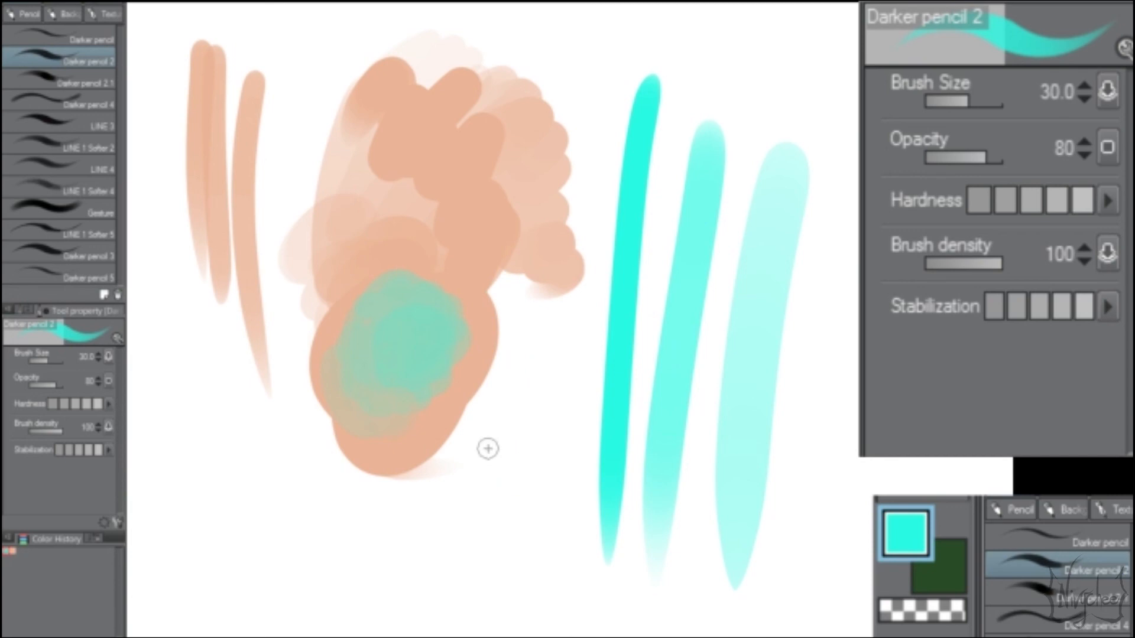
# Step: Select the Inker 01 brush and draw loose cyan lines across and beside the three vertical strokes
pyautogui.press('p')
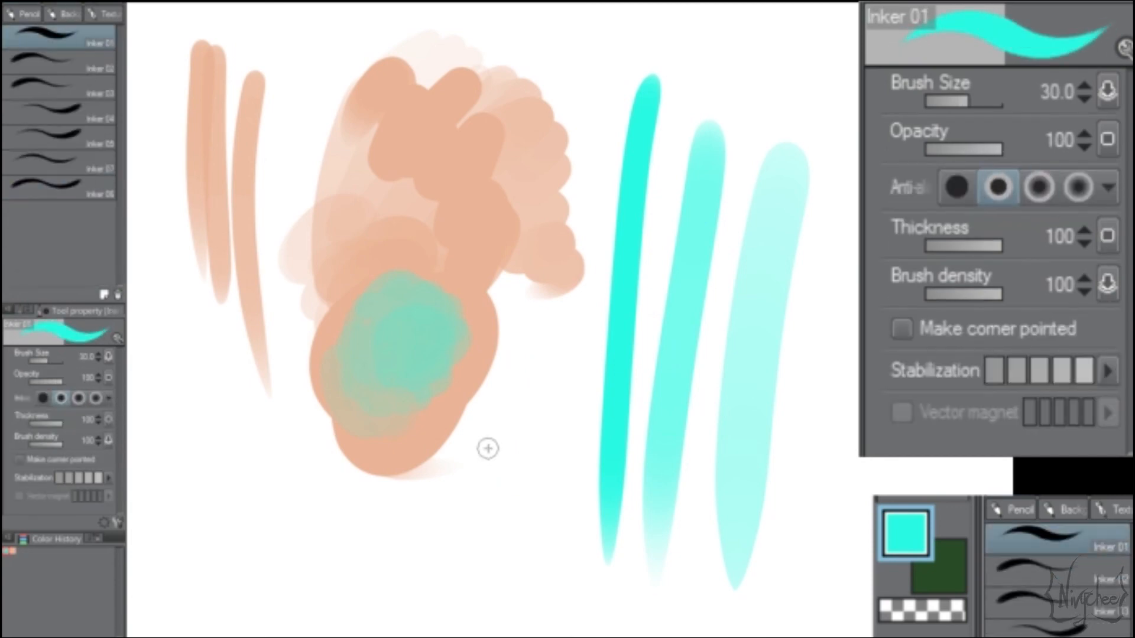
pyautogui.moveTo(557, 279)
pyautogui.mouseDown()
pyautogui.moveTo(470, 446)
pyautogui.moveTo(745, 520)
pyautogui.mouseUp()
pyautogui.press('e')
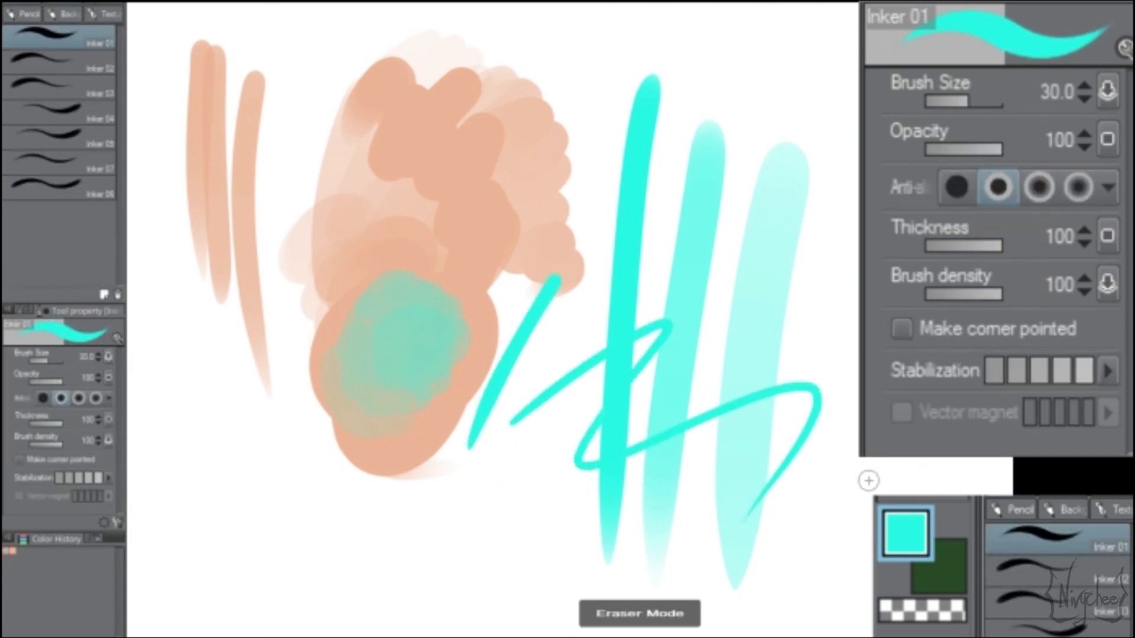
pyautogui.press('e')
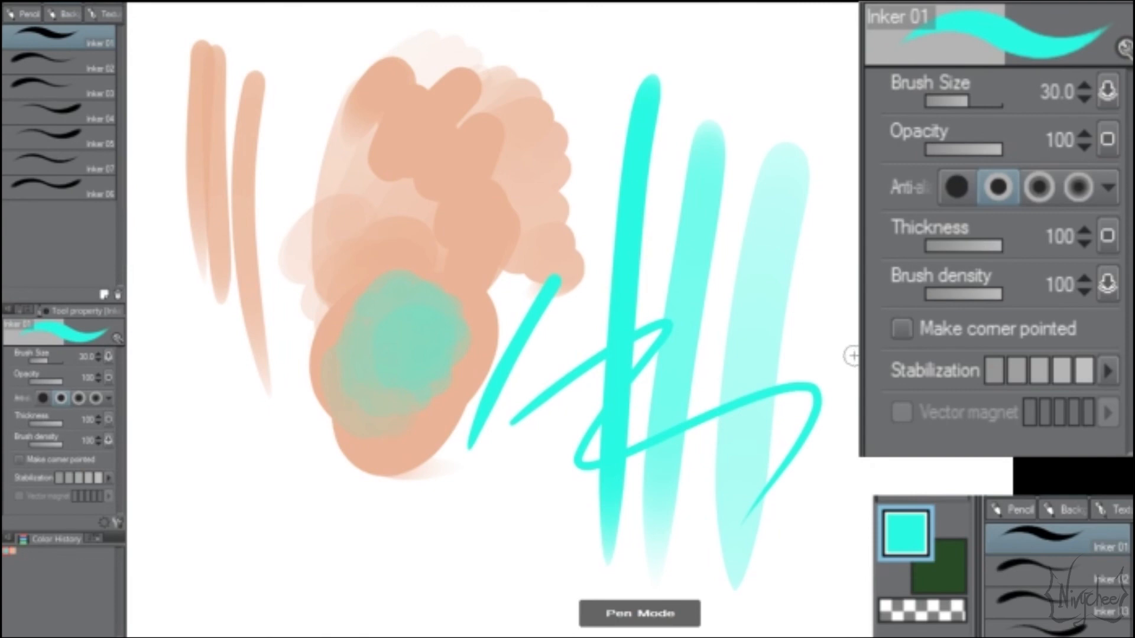
pyautogui.moveTo(818, 270); pyautogui.dragTo(770, 426)
pyautogui.moveTo(862, 296); pyautogui.dragTo(789, 539)
pyautogui.moveTo(863, 393); pyautogui.dragTo(806, 523)
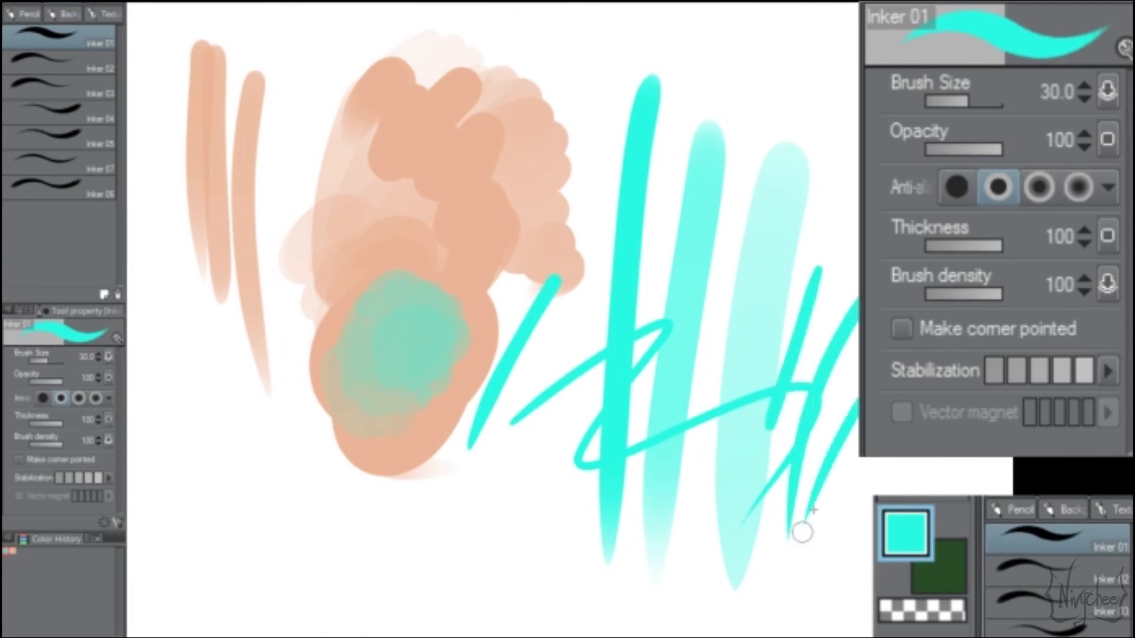
pyautogui.moveTo(899, 457); pyautogui.dragTo(877, 491)
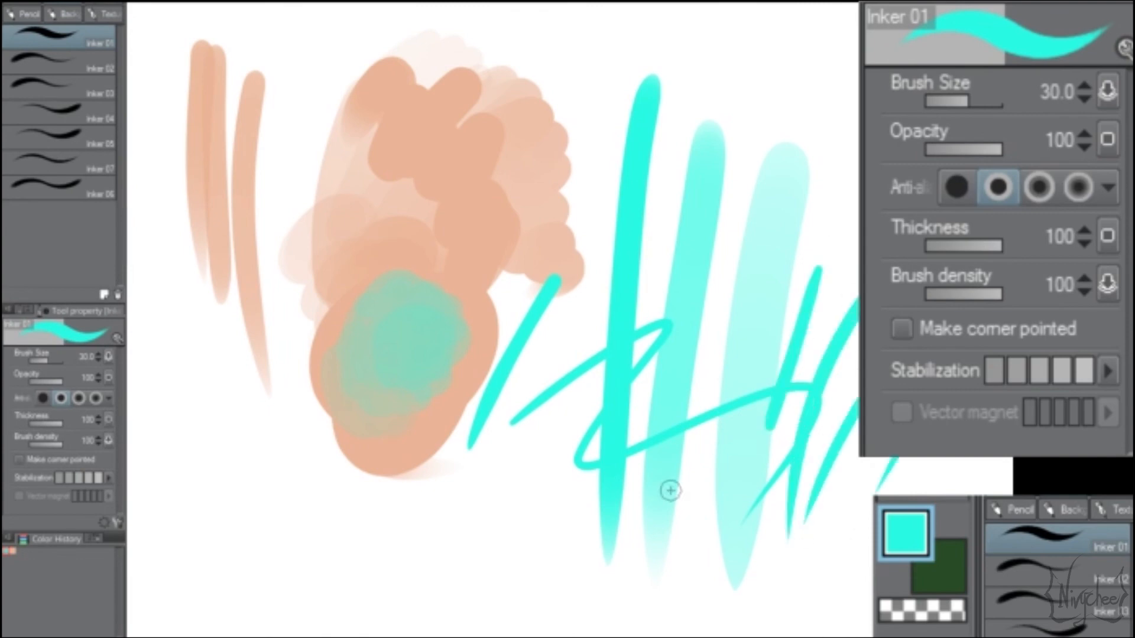
pyautogui.press('b')
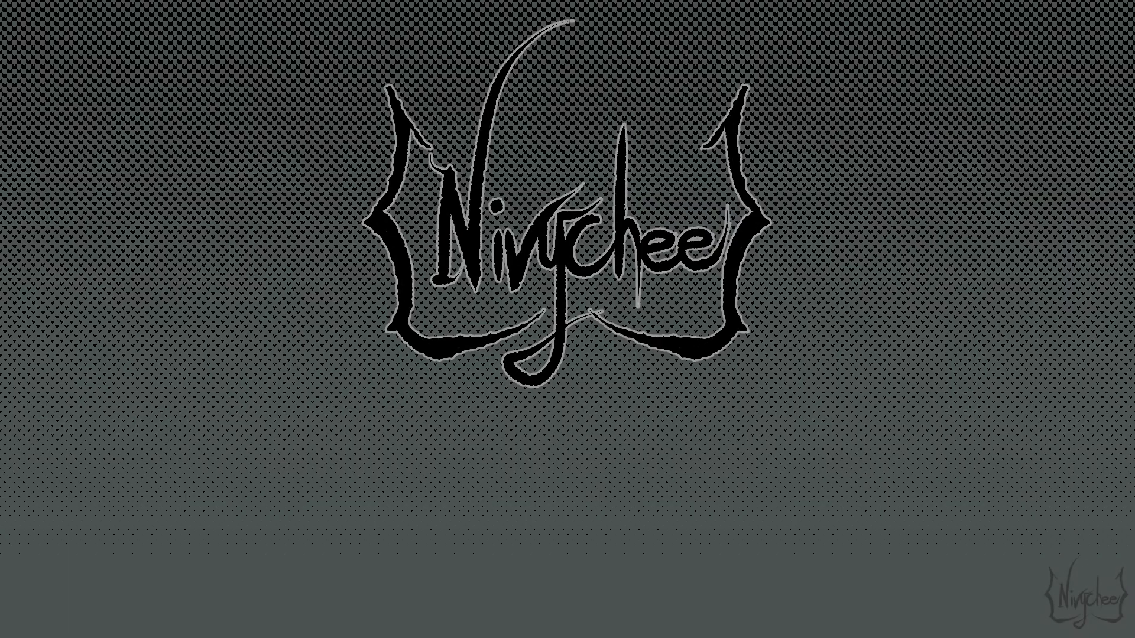